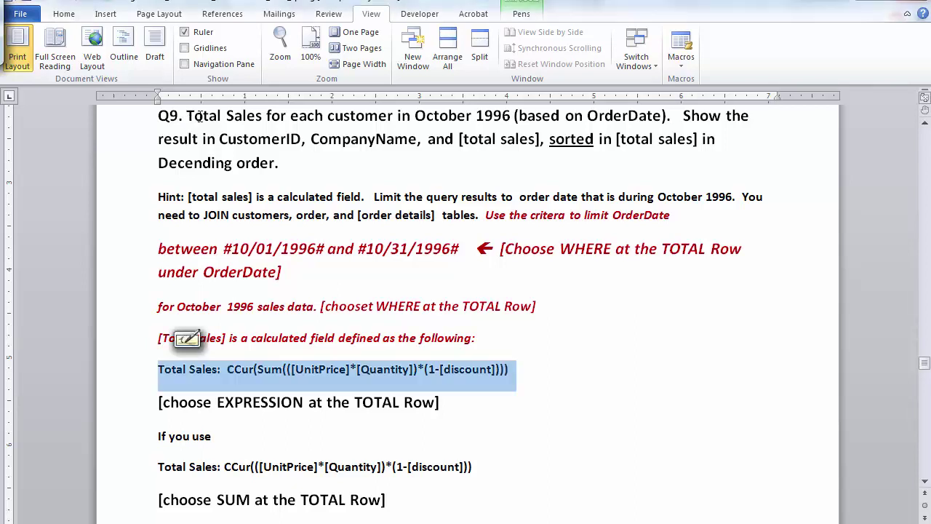
Step: Examine the Q9 task text for the October 1996 total sales, output fields, descending sort order and tables to join
{"action": "triple_click", "coordinate": [187, 369]}
{"action": "left_click_drag", "start_coordinate": [187, 115], "coordinate": [681, 110]}
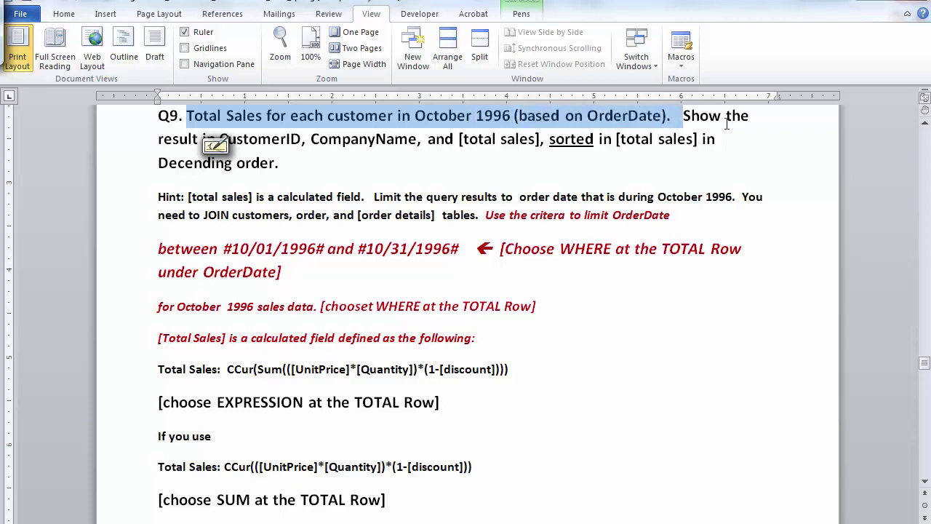
{"action": "left_click_drag", "start_coordinate": [159, 139], "coordinate": [535, 135]}
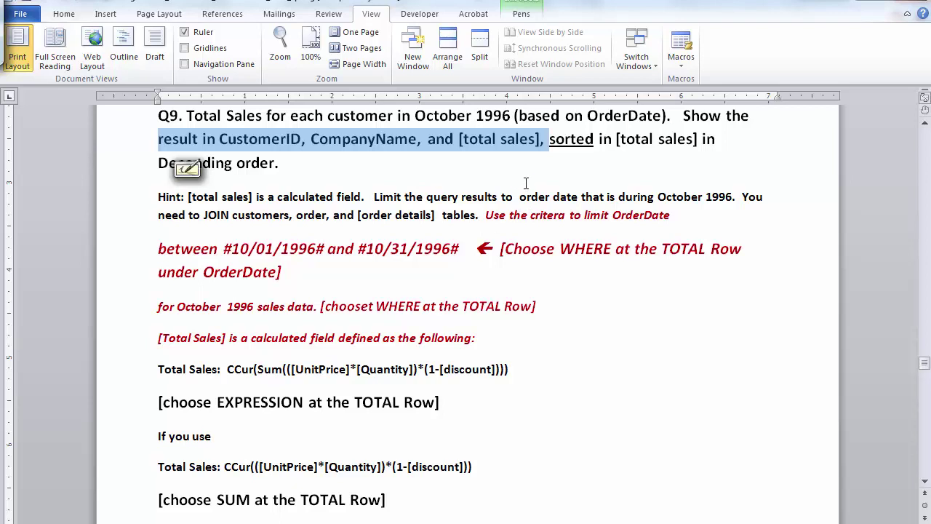
{"action": "left_click_drag", "start_coordinate": [159, 163], "coordinate": [274, 166]}
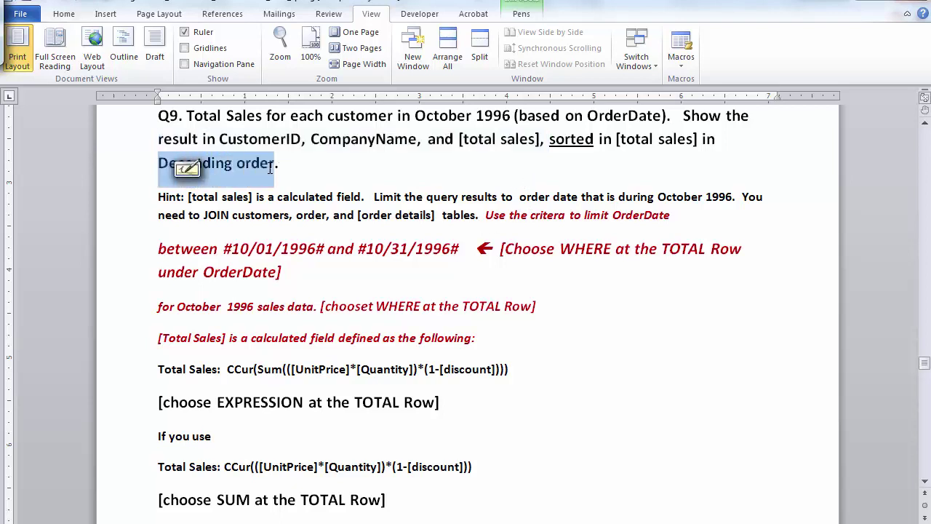
{"action": "left_click", "coordinate": [360, 321]}
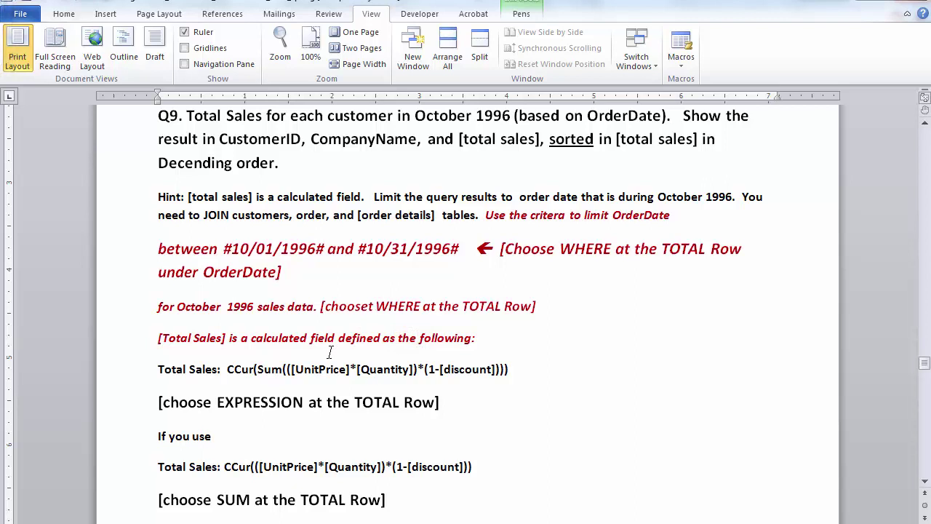
{"action": "left_click_drag", "start_coordinate": [204, 216], "coordinate": [439, 209]}
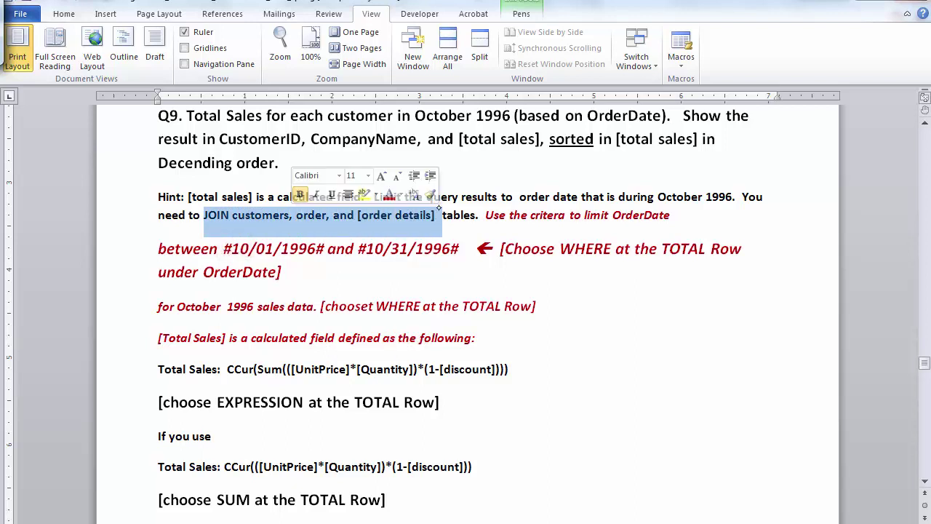
{"action": "left_click", "coordinate": [625, 328]}
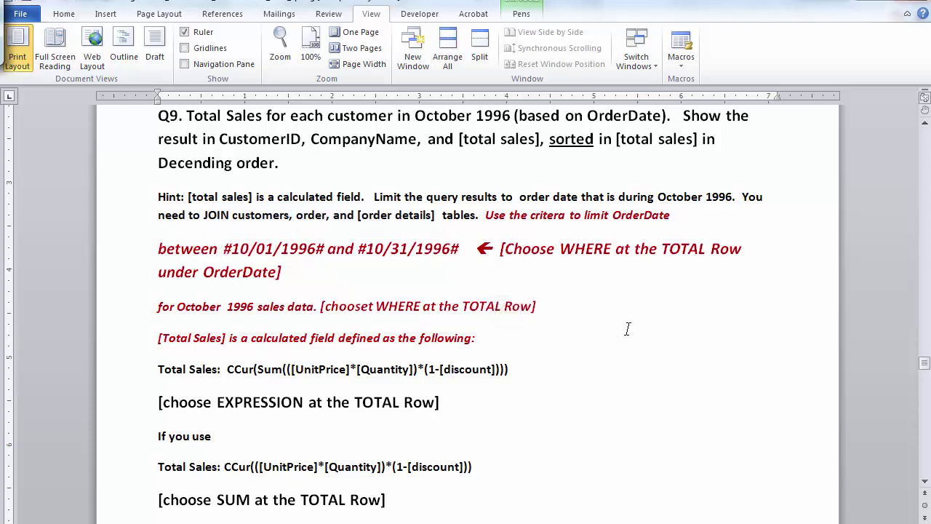
Step: With the Pen tool, underline "Use the critera to limit OrderDate" and box the between #10/01/1996# and #10/31/1996# criterion
{"action": "left_click", "coordinate": [502, 309]}
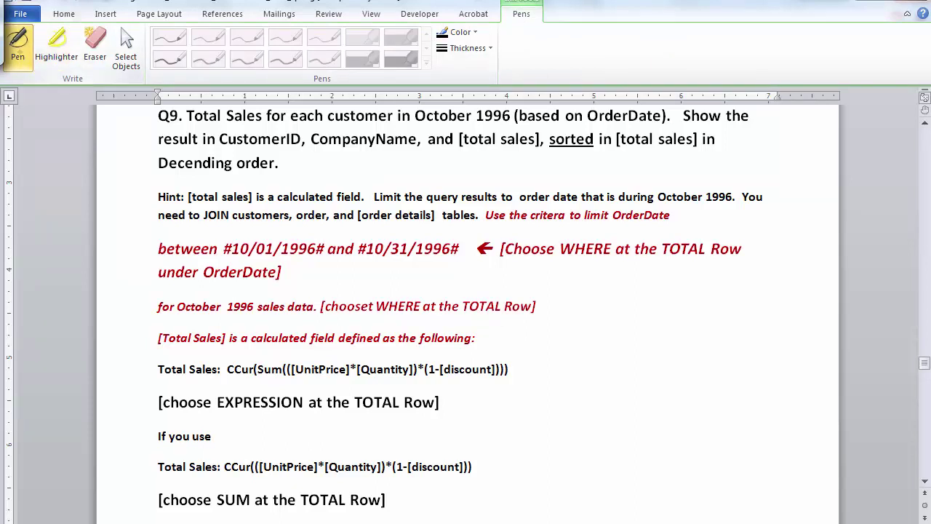
{"action": "left_click_drag", "start_coordinate": [482, 219], "coordinate": [685, 222]}
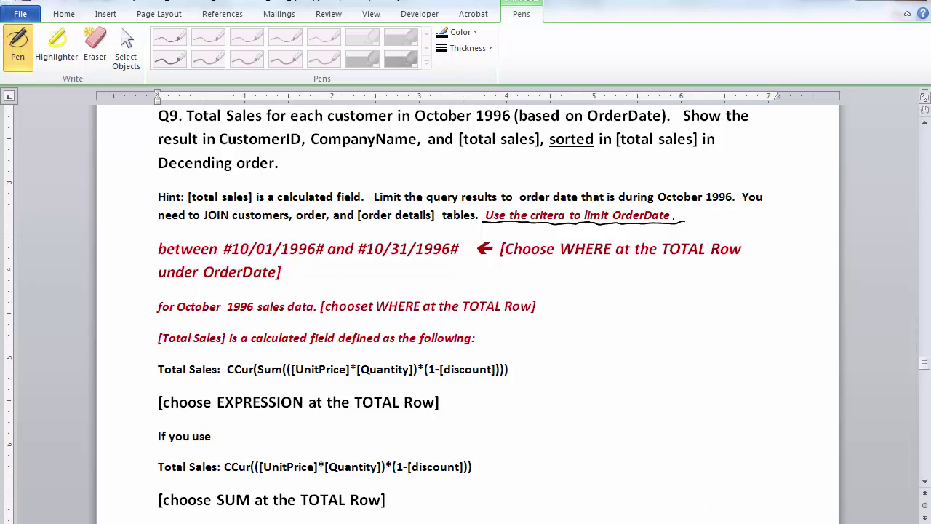
{"action": "mouse_move", "coordinate": [155, 233]}
{"action": "left_mouse_down"}
{"action": "mouse_move", "coordinate": [152, 262]}
{"action": "mouse_move", "coordinate": [343, 263]}
{"action": "mouse_move", "coordinate": [477, 249]}
{"action": "mouse_move", "coordinate": [149, 235]}
{"action": "left_mouse_up"}
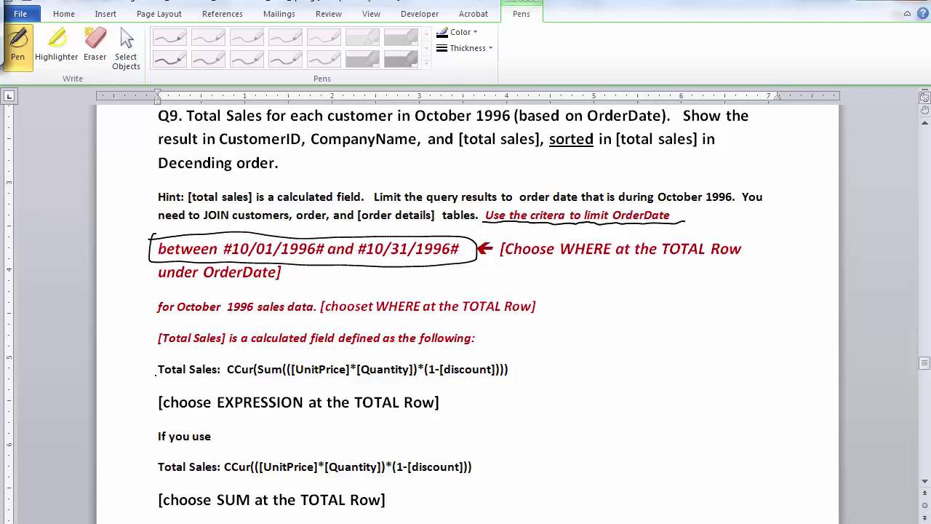
Step: Draw a box around the first Total Sales formula and underline UnitPrice, Quantity and (1-[discount]) inside it
{"action": "mouse_move", "coordinate": [152, 374]}
{"action": "left_mouse_down"}
{"action": "mouse_move", "coordinate": [209, 350]}
{"action": "mouse_move", "coordinate": [401, 350]}
{"action": "mouse_move", "coordinate": [535, 365]}
{"action": "mouse_move", "coordinate": [420, 383]}
{"action": "mouse_move", "coordinate": [154, 377]}
{"action": "left_mouse_up"}
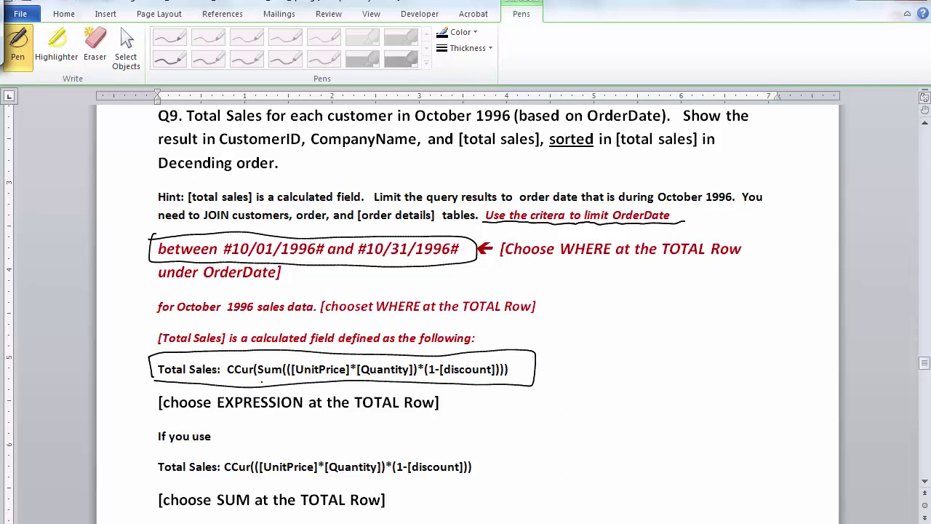
{"action": "left_click_drag", "start_coordinate": [298, 378], "coordinate": [419, 379]}
{"action": "left_click_drag", "start_coordinate": [429, 377], "coordinate": [513, 378]}
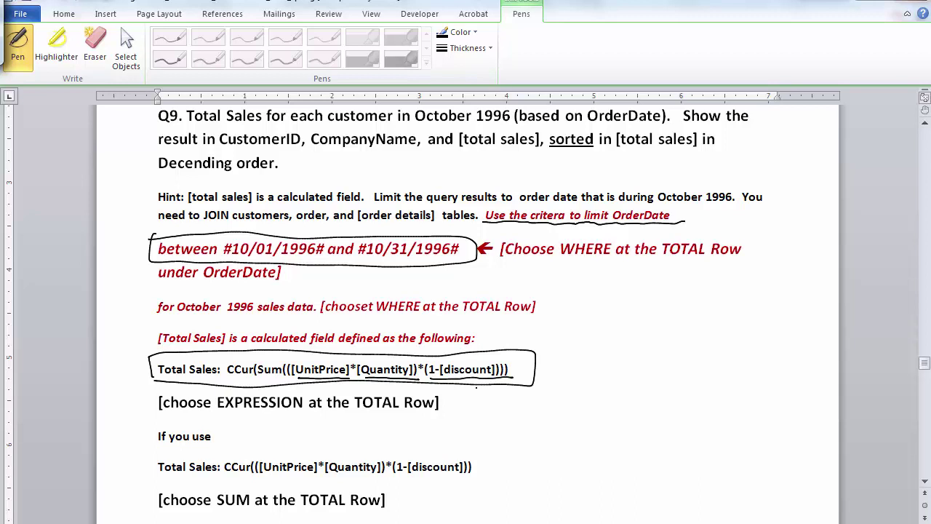
Step: Handwrite 5, 6 and 10% above UnitPrice, Quantity and discount in the boxed formula, and 30 beside it
{"action": "left_click_drag", "start_coordinate": [315, 353], "coordinate": [318, 364]}
{"action": "left_click_drag", "start_coordinate": [388, 347], "coordinate": [386, 360]}
{"action": "mouse_move", "coordinate": [542, 328]}
{"action": "left_mouse_down"}
{"action": "mouse_move", "coordinate": [545, 339]}
{"action": "mouse_move", "coordinate": [566, 326]}
{"action": "left_mouse_up"}
{"action": "left_click_drag", "start_coordinate": [467, 355], "coordinate": [469, 364]}
{"action": "mouse_move", "coordinate": [474, 356]}
{"action": "left_mouse_down"}
{"action": "mouse_move", "coordinate": [484, 351]}
{"action": "mouse_move", "coordinate": [480, 364]}
{"action": "left_mouse_up"}
{"action": "left_click_drag", "start_coordinate": [488, 359], "coordinate": [488, 360]}
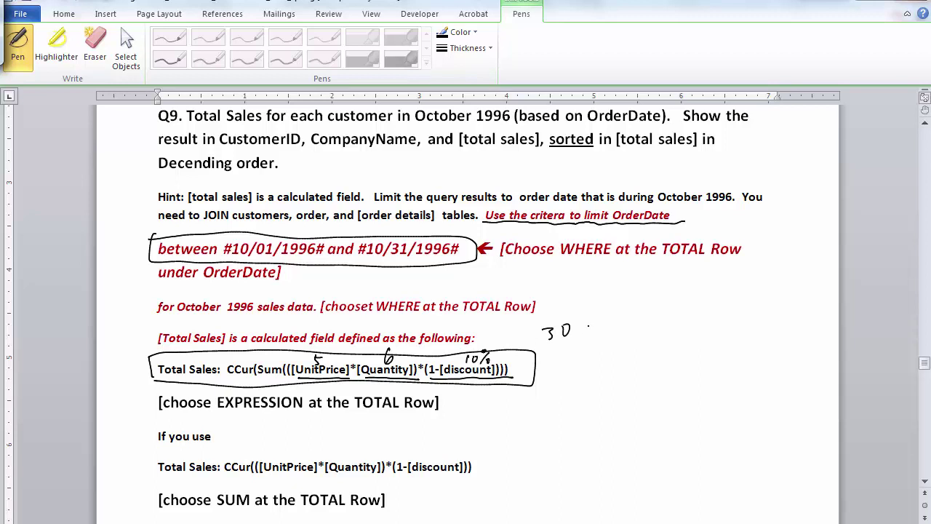
Step: Complete the handwritten calculation as 30 x 0.9, with a line beneath it and a circled 27
{"action": "mouse_move", "coordinate": [583, 327]}
{"action": "left_mouse_down"}
{"action": "mouse_move", "coordinate": [591, 337]}
{"action": "mouse_move", "coordinate": [584, 337]}
{"action": "left_mouse_up"}
{"action": "mouse_move", "coordinate": [611, 325]}
{"action": "left_mouse_down"}
{"action": "mouse_move", "coordinate": [605, 331]}
{"action": "mouse_move", "coordinate": [631, 336]}
{"action": "left_mouse_up"}
{"action": "left_click", "coordinate": [618, 335]}
{"action": "left_click_drag", "start_coordinate": [536, 347], "coordinate": [658, 338]}
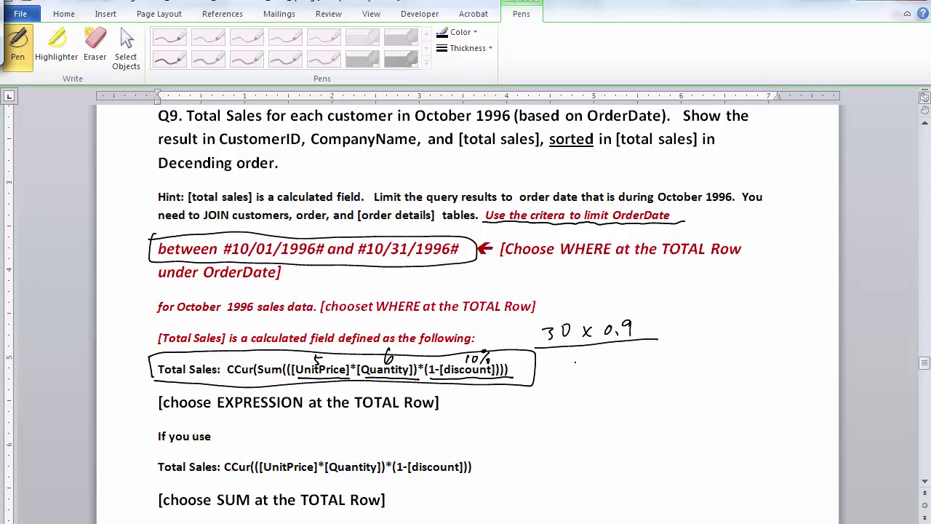
{"action": "left_click_drag", "start_coordinate": [573, 369], "coordinate": [589, 380]}
{"action": "mouse_move", "coordinate": [593, 366]}
{"action": "left_mouse_down"}
{"action": "mouse_move", "coordinate": [596, 384]}
{"action": "mouse_move", "coordinate": [619, 378]}
{"action": "mouse_move", "coordinate": [593, 396]}
{"action": "left_mouse_up"}
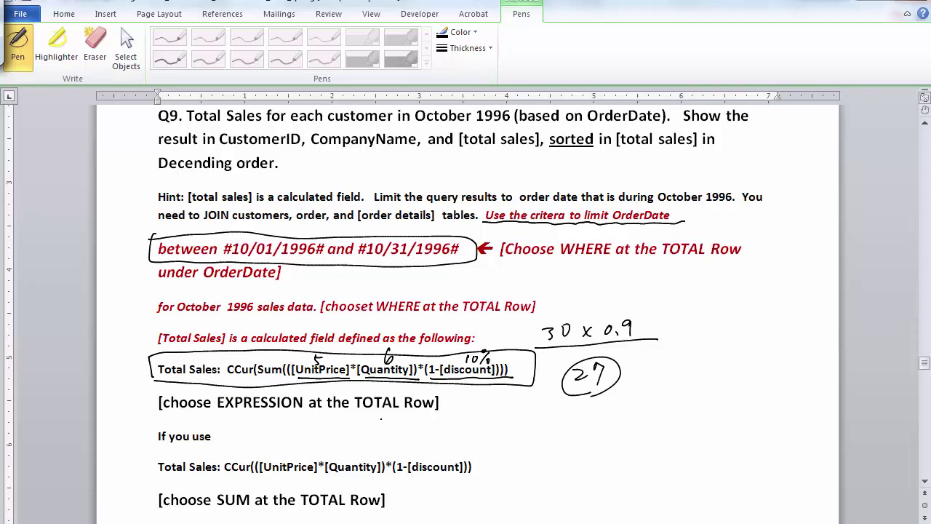
Step: Box Sum, CCur and the Total Sales name in the first formula, and underline "[choose EXPRESSION at the TOTAL Row]"
{"action": "mouse_move", "coordinate": [256, 384]}
{"action": "left_mouse_down"}
{"action": "mouse_move", "coordinate": [253, 372]}
{"action": "mouse_move", "coordinate": [280, 357]}
{"action": "mouse_move", "coordinate": [288, 380]}
{"action": "mouse_move", "coordinate": [260, 387]}
{"action": "left_mouse_up"}
{"action": "mouse_move", "coordinate": [223, 379]}
{"action": "left_mouse_down"}
{"action": "mouse_move", "coordinate": [227, 359]}
{"action": "mouse_move", "coordinate": [263, 374]}
{"action": "mouse_move", "coordinate": [224, 380]}
{"action": "left_mouse_up"}
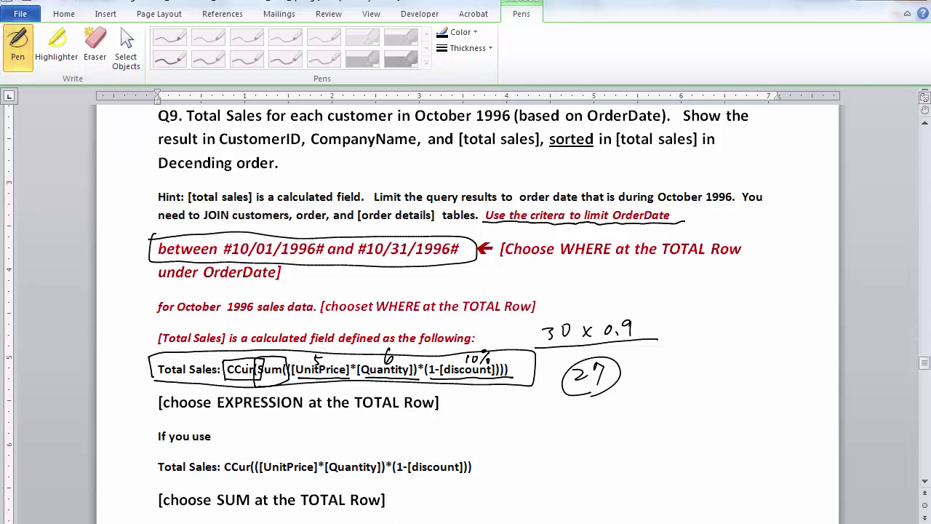
{"action": "mouse_move", "coordinate": [143, 383]}
{"action": "left_mouse_down"}
{"action": "mouse_move", "coordinate": [144, 369]}
{"action": "mouse_move", "coordinate": [192, 352]}
{"action": "mouse_move", "coordinate": [227, 371]}
{"action": "mouse_move", "coordinate": [136, 384]}
{"action": "mouse_move", "coordinate": [147, 369]}
{"action": "left_mouse_up"}
{"action": "mouse_move", "coordinate": [140, 360]}
{"action": "left_mouse_down"}
{"action": "mouse_move", "coordinate": [148, 369]}
{"action": "mouse_move", "coordinate": [136, 372]}
{"action": "left_mouse_up"}
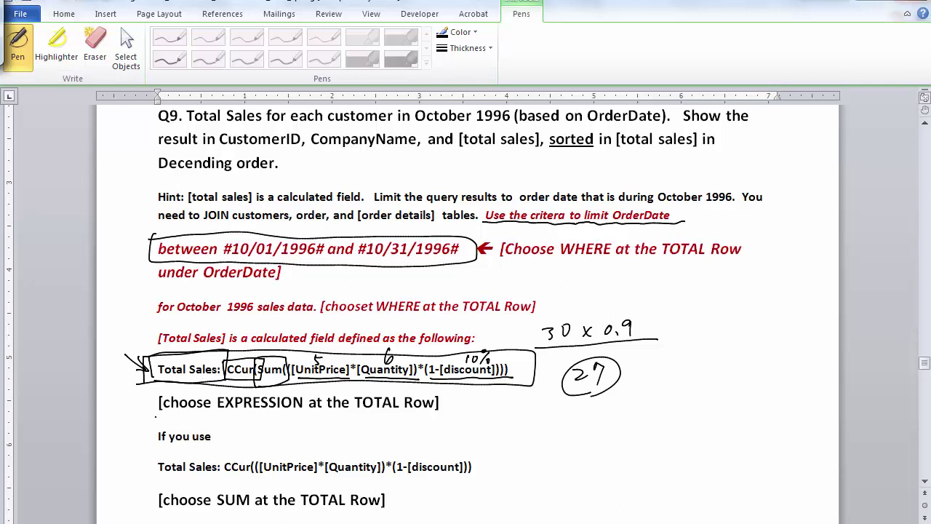
{"action": "left_click_drag", "start_coordinate": [154, 416], "coordinate": [432, 411]}
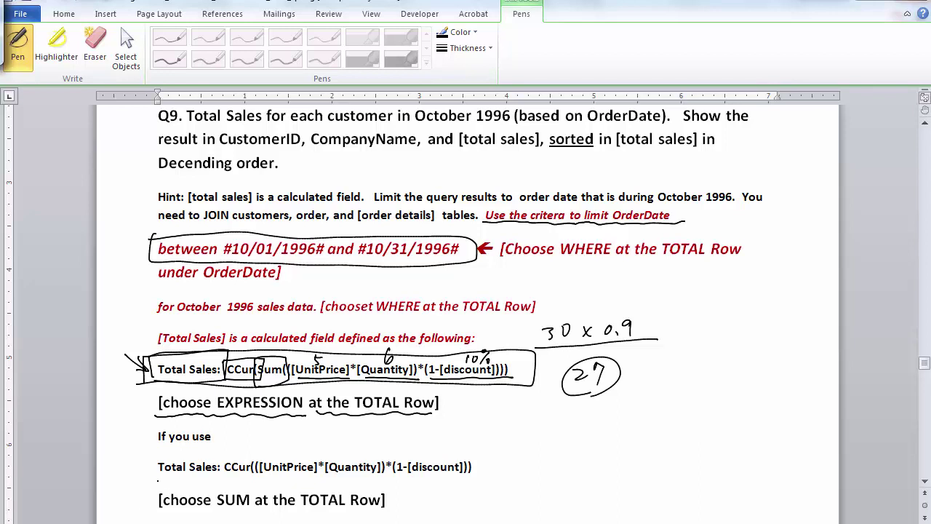
Step: Bracket the "If you use" alternative, underline its formula, and draw an arrow to Sum in the first formula
{"action": "mouse_move", "coordinate": [148, 429]}
{"action": "left_mouse_down"}
{"action": "mouse_move", "coordinate": [135, 486]}
{"action": "mouse_move", "coordinate": [145, 507]}
{"action": "left_mouse_up"}
{"action": "left_click_drag", "start_coordinate": [151, 474], "coordinate": [488, 480]}
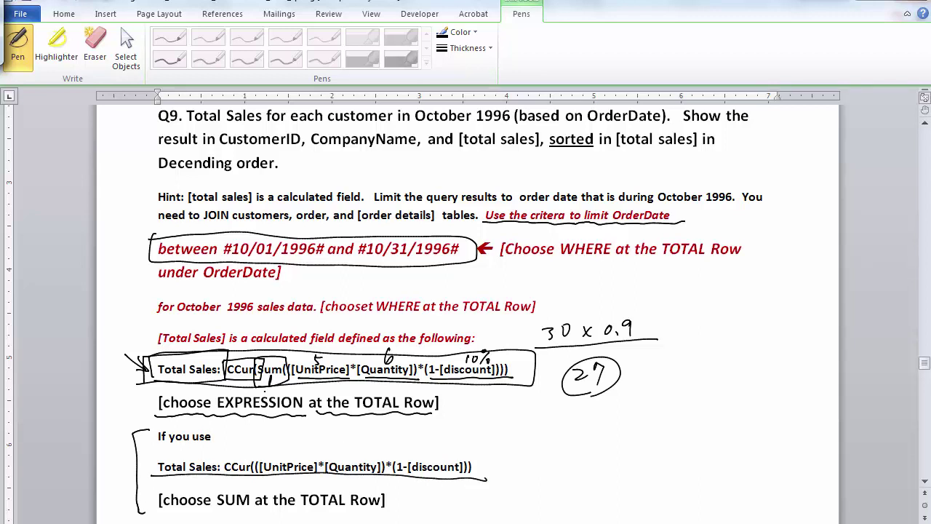
{"action": "mouse_move", "coordinate": [270, 397]}
{"action": "left_mouse_down"}
{"action": "mouse_move", "coordinate": [271, 373]}
{"action": "mouse_move", "coordinate": [281, 380]}
{"action": "left_mouse_up"}
{"action": "left_click_drag", "start_coordinate": [242, 445], "coordinate": [248, 448]}
Step: Underline "[choose SUM at the TOTAL Row]" and circle its SUM, then bracket the first Total Sales option
{"action": "left_click_drag", "start_coordinate": [168, 516], "coordinate": [225, 509]}
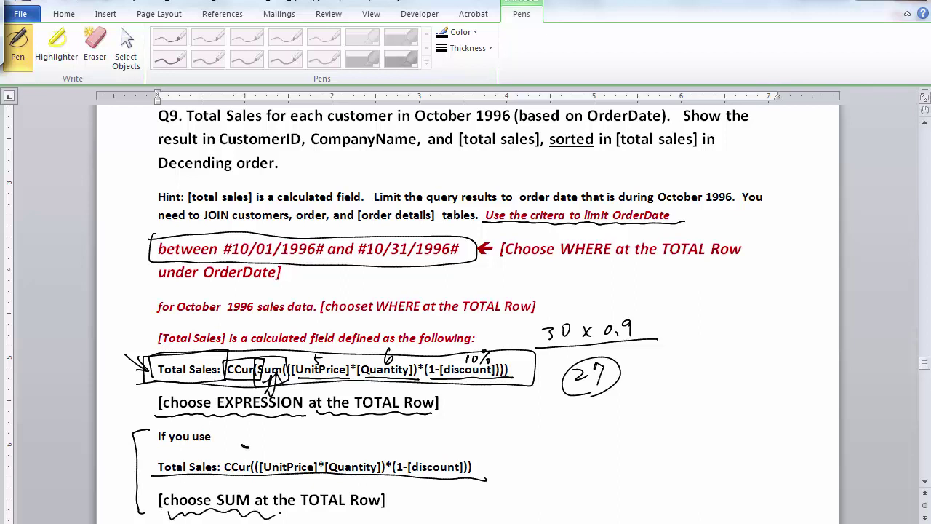
{"action": "left_click_drag", "start_coordinate": [283, 514], "coordinate": [396, 512]}
{"action": "left_click_drag", "start_coordinate": [300, 515], "coordinate": [386, 510]}
{"action": "mouse_move", "coordinate": [240, 512]}
{"action": "left_mouse_down"}
{"action": "mouse_move", "coordinate": [252, 481]}
{"action": "mouse_move", "coordinate": [232, 509]}
{"action": "left_mouse_up"}
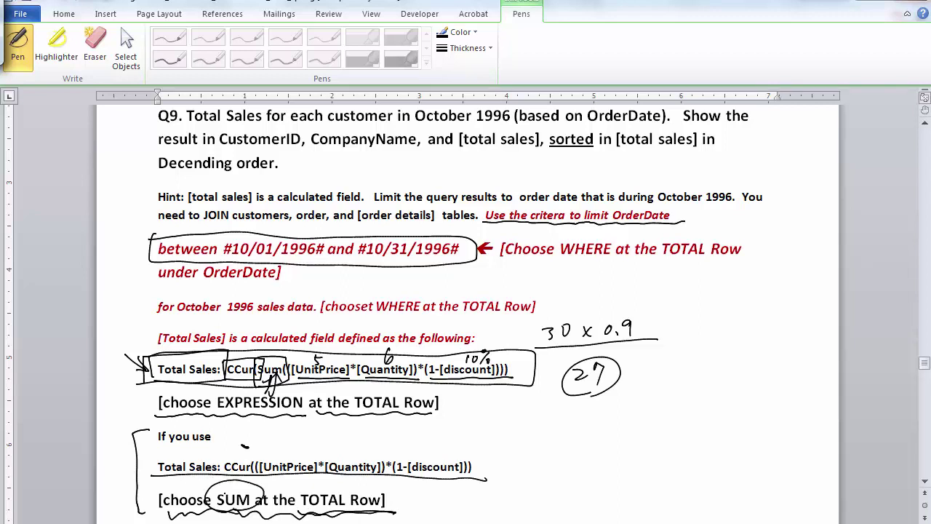
{"action": "mouse_move", "coordinate": [145, 337]}
{"action": "left_mouse_down"}
{"action": "mouse_move", "coordinate": [129, 337]}
{"action": "mouse_move", "coordinate": [123, 418]}
{"action": "mouse_move", "coordinate": [165, 420]}
{"action": "left_mouse_up"}
{"action": "mouse_move", "coordinate": [151, 328]}
{"action": "left_mouse_down"}
{"action": "mouse_move", "coordinate": [131, 361]}
{"action": "mouse_move", "coordinate": [154, 420]}
{"action": "left_mouse_up"}
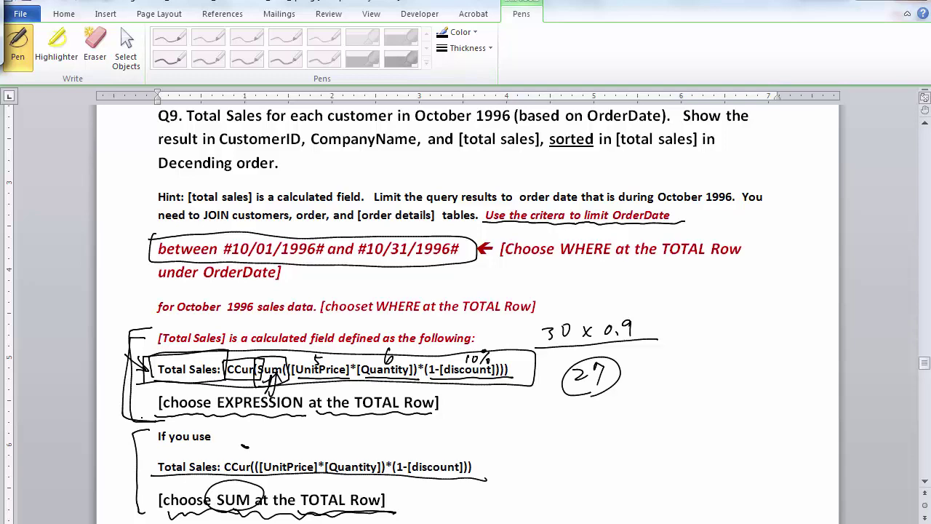
Step: Switch to Microsoft Access and close the Q09_Customer_October_1996_Sales query without saving its design changes
{"action": "key", "text": "alt+Tab"}
{"action": "key", "text": "alt+Tab"}
{"action": "key", "text": "alt+Tab"}
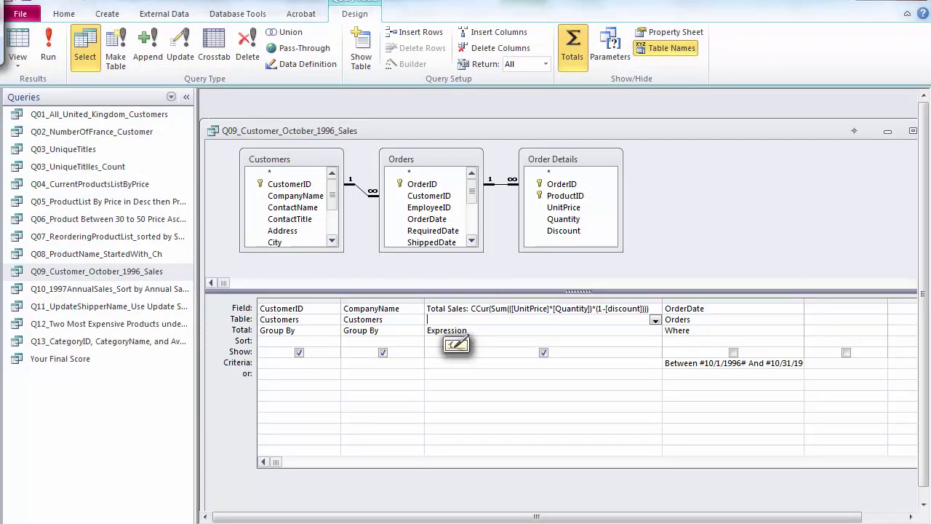
{"action": "left_click_drag", "start_coordinate": [855, 131], "coordinate": [801, 136]}
{"action": "left_click", "coordinate": [874, 136]}
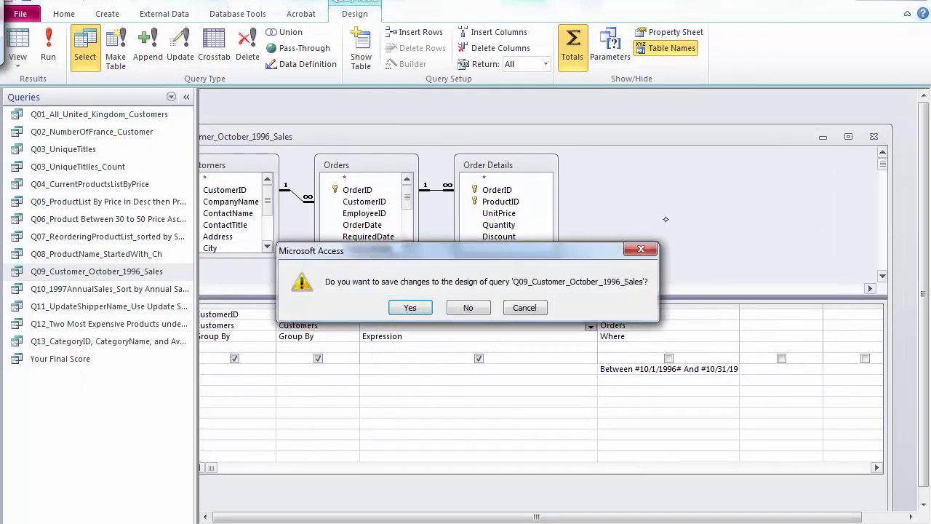
{"action": "left_click", "coordinate": [466, 307]}
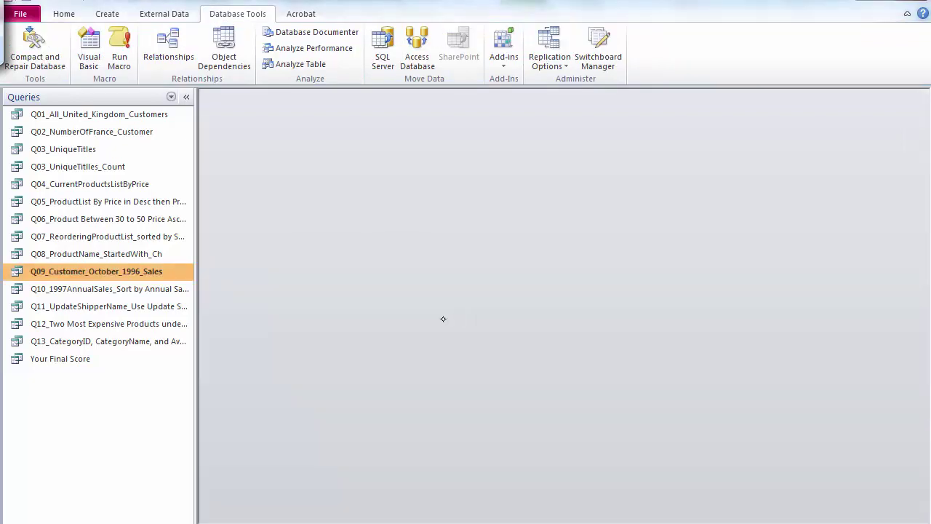
Step: Open the Q09_Customer_October_1996_Sales query in Design view and clear its placeholder Heading field
{"action": "double_click", "coordinate": [125, 274]}
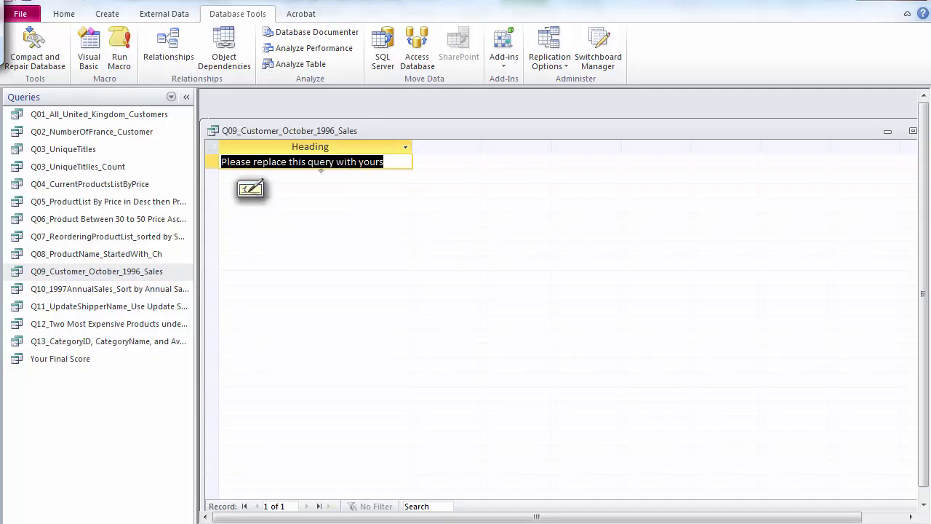
{"action": "left_click", "coordinate": [64, 14]}
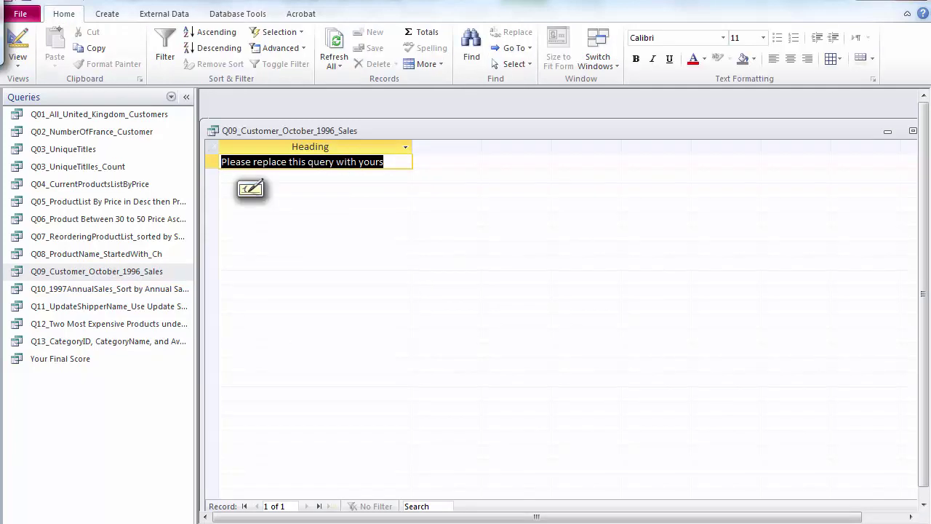
{"action": "left_click", "coordinate": [17, 42]}
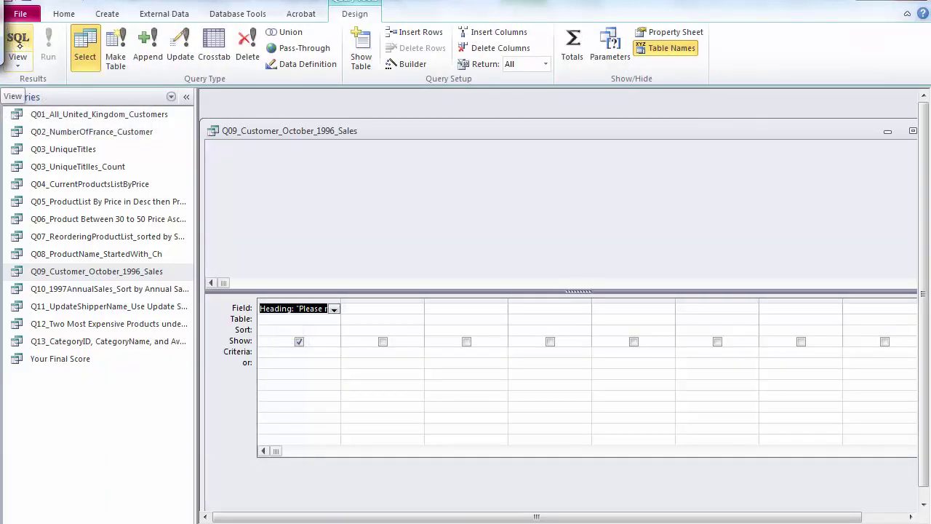
{"action": "left_click", "coordinate": [20, 44]}
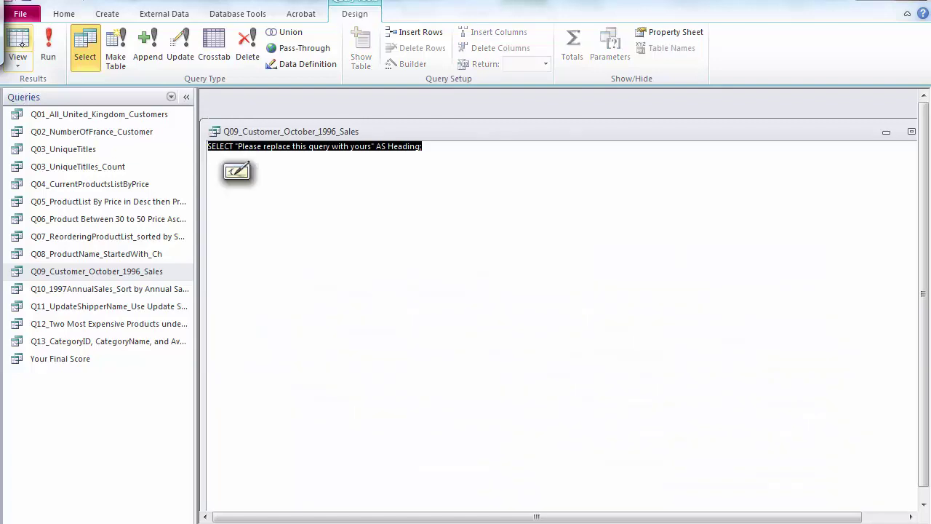
{"action": "left_click", "coordinate": [22, 43]}
{"action": "left_click", "coordinate": [21, 42]}
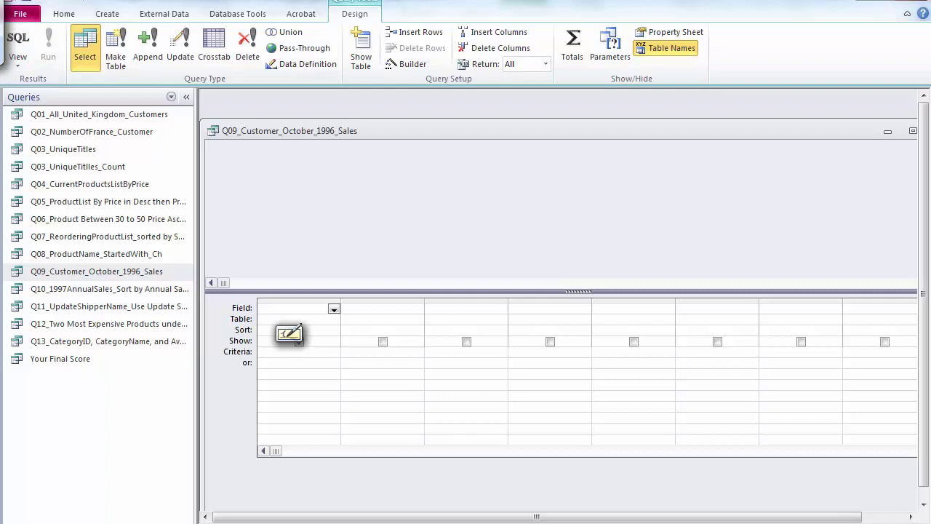
Step: Open the table Relationships and examine CustomerID in Customers and OrderDate in Orders
{"action": "left_click", "coordinate": [237, 14]}
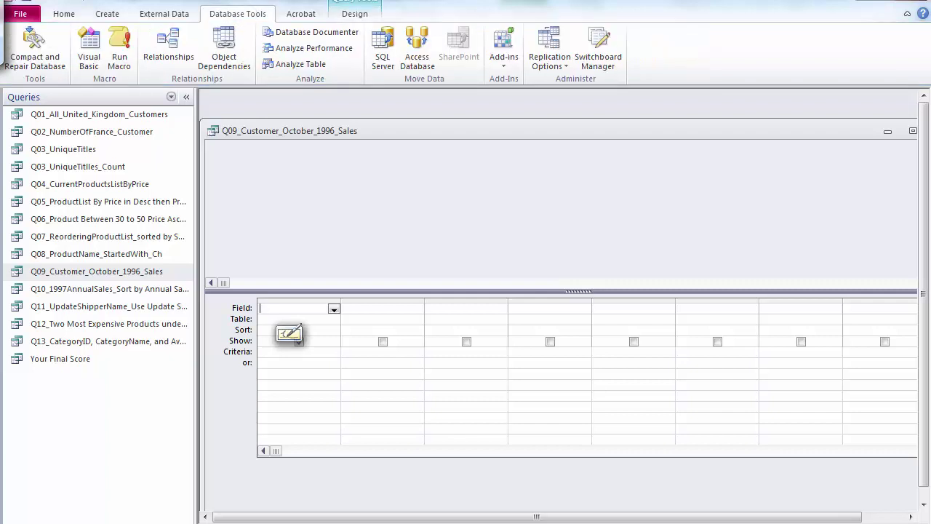
{"action": "left_click", "coordinate": [168, 45]}
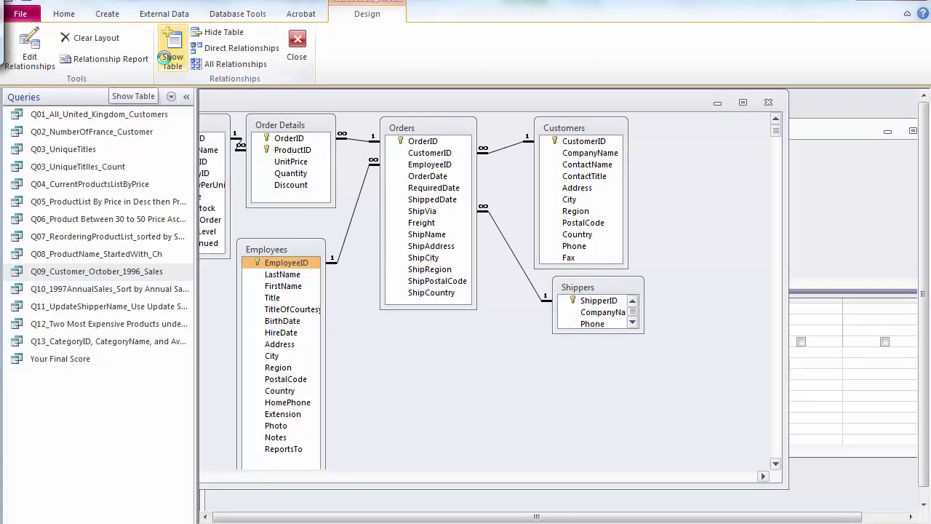
{"action": "left_click", "coordinate": [247, 14]}
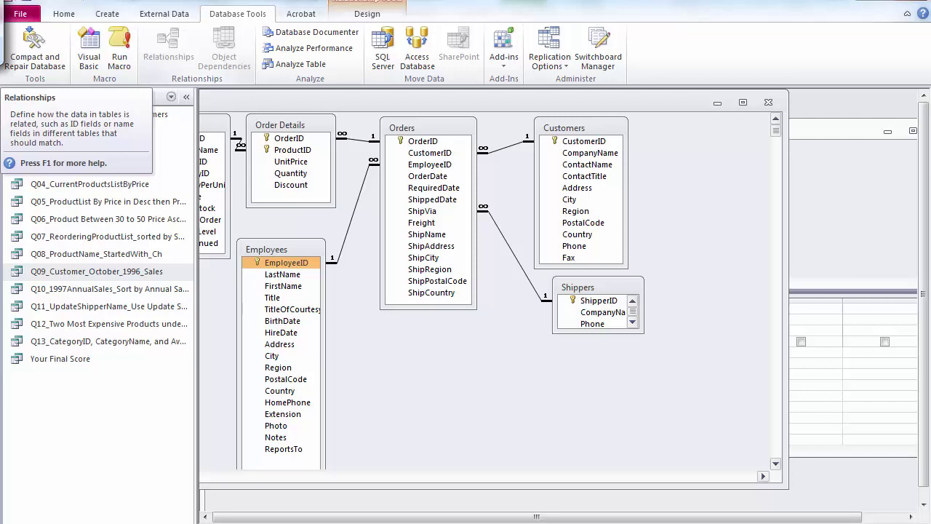
{"action": "left_click", "coordinate": [583, 141]}
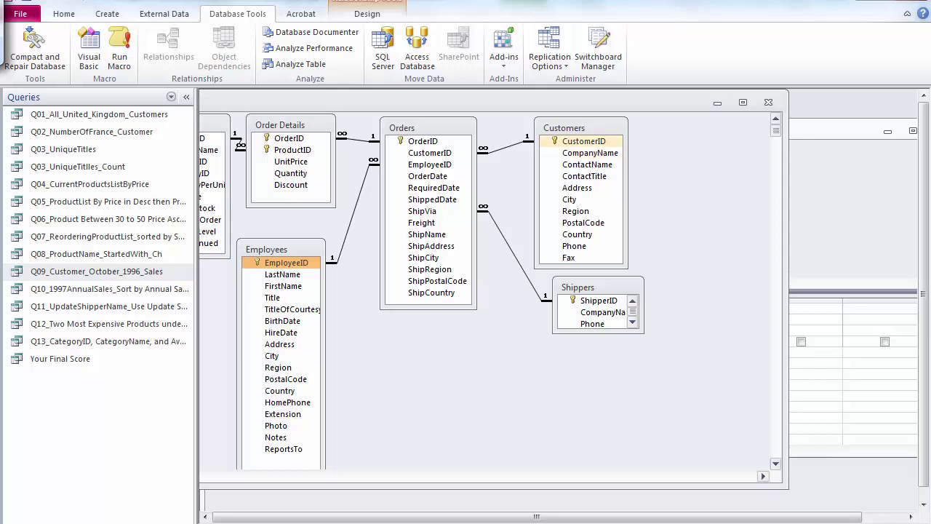
{"action": "left_click_drag", "start_coordinate": [582, 141], "coordinate": [440, 177]}
{"action": "left_click", "coordinate": [438, 177]}
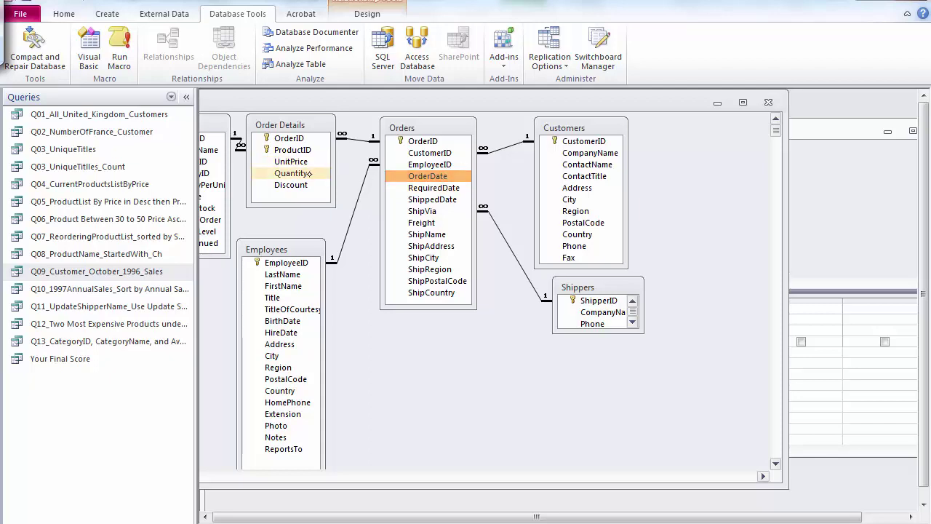
Step: Examine UnitPrice, Quantity and Discount in Order Details and its joins through Orders to Customers, and close the Relationships
{"action": "left_click", "coordinate": [306, 163]}
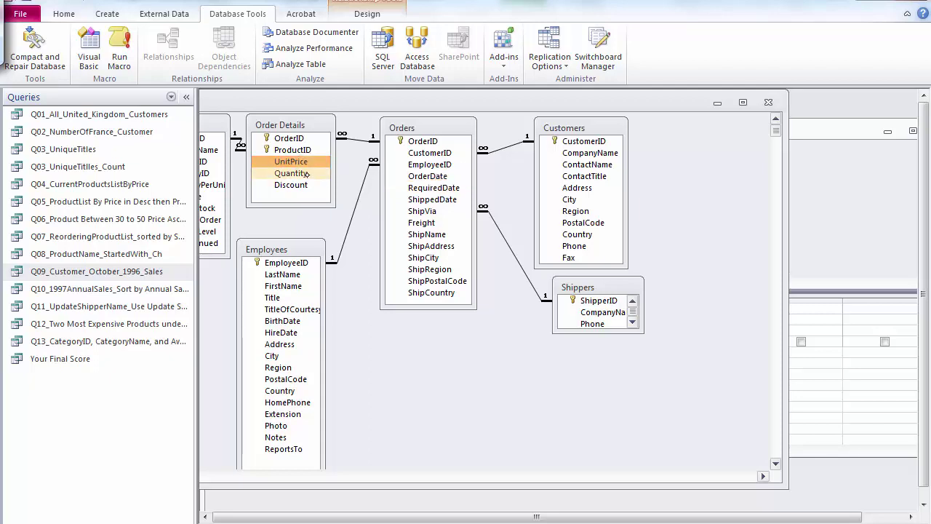
{"action": "left_click", "coordinate": [306, 175]}
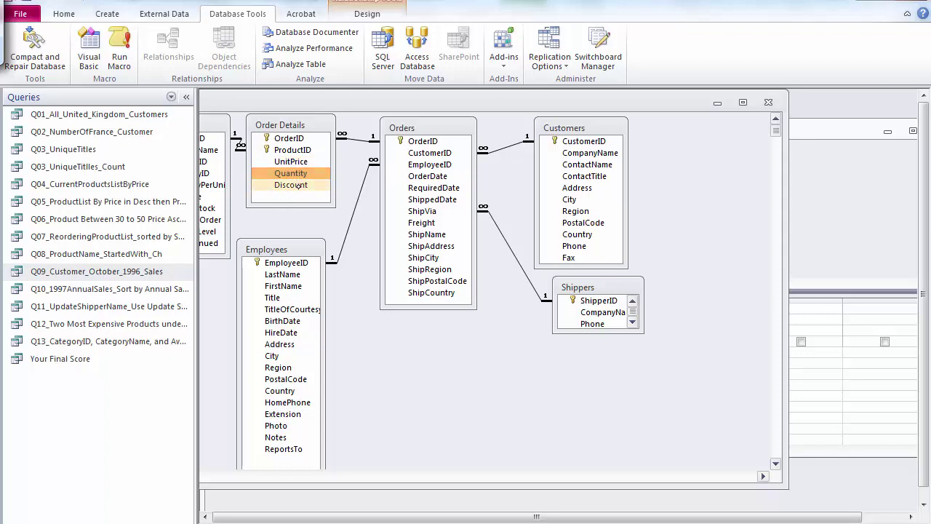
{"action": "left_click", "coordinate": [301, 162]}
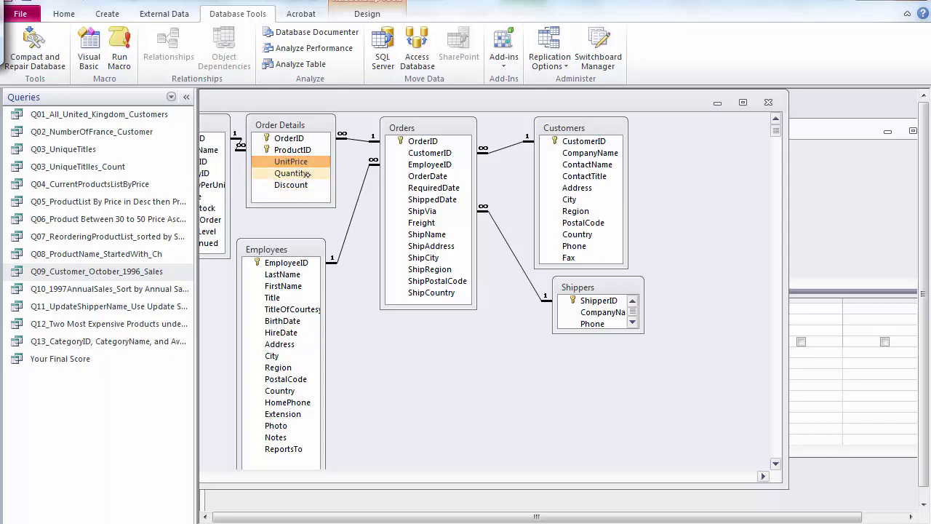
{"action": "left_click", "coordinate": [300, 175]}
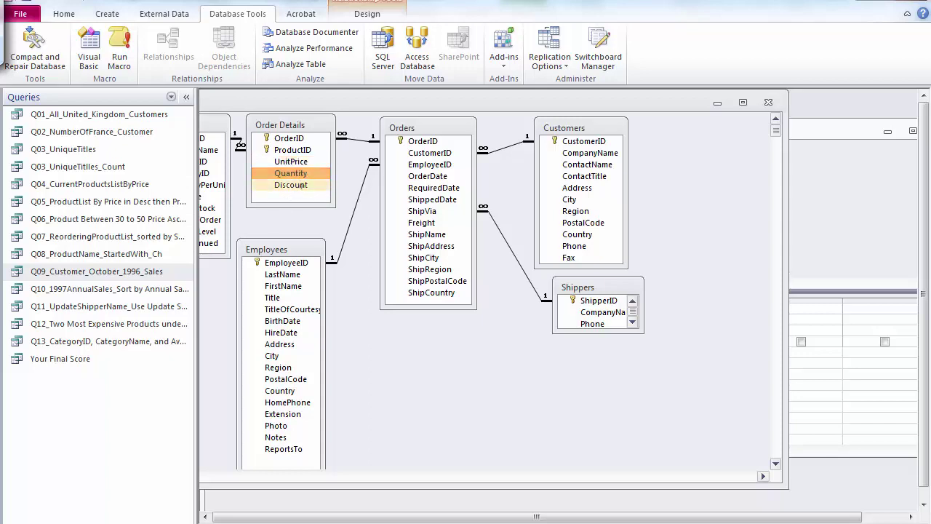
{"action": "left_click", "coordinate": [299, 185]}
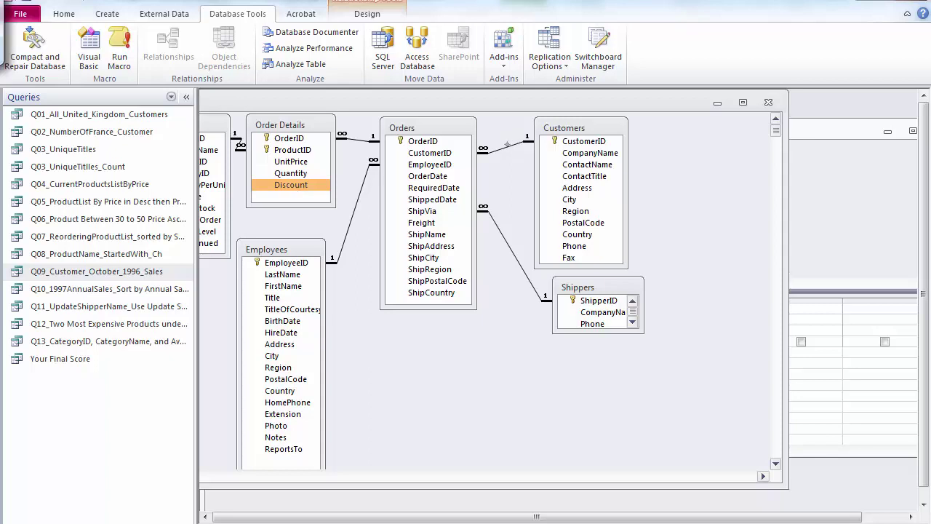
{"action": "left_click", "coordinate": [504, 149]}
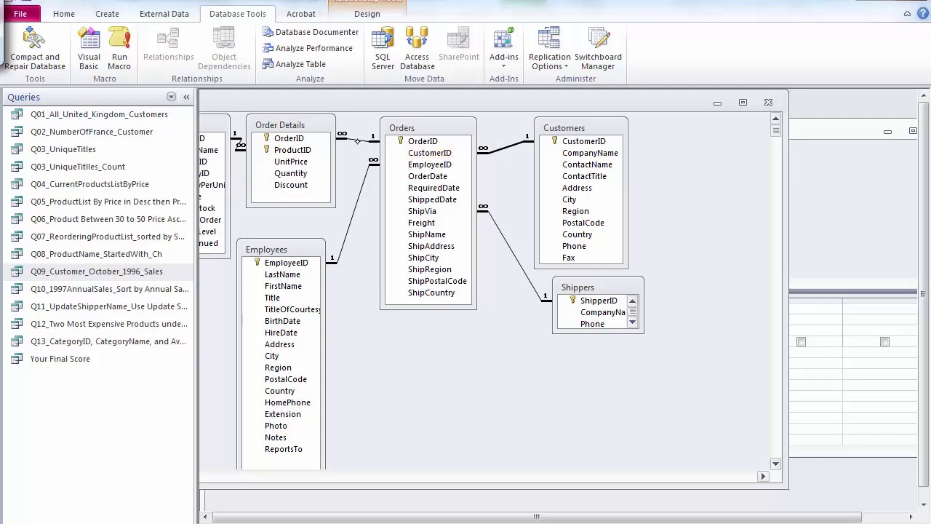
{"action": "left_click", "coordinate": [353, 142]}
{"action": "left_click", "coordinate": [767, 102]}
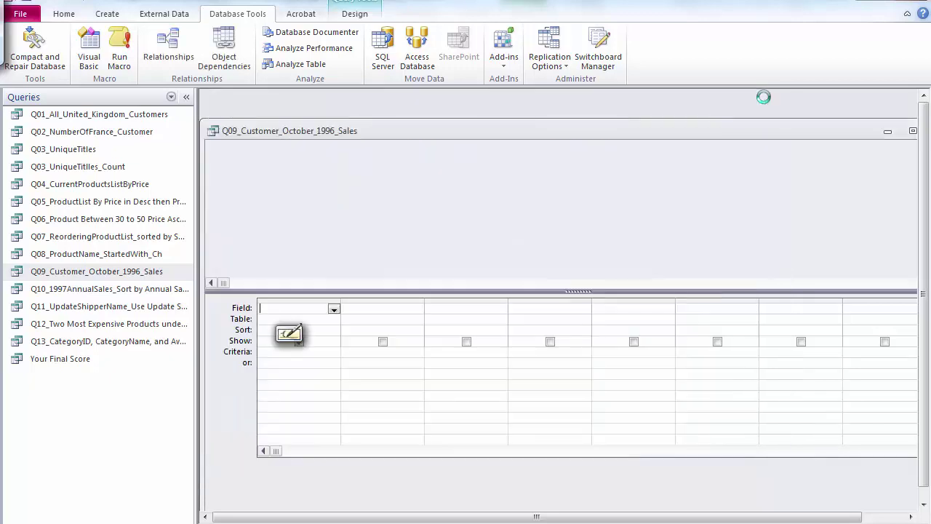
Step: Add the Customers, Orders and Order Details tables to the Q09_Customer_October_1996_Sales query
{"action": "right_click", "coordinate": [404, 201]}
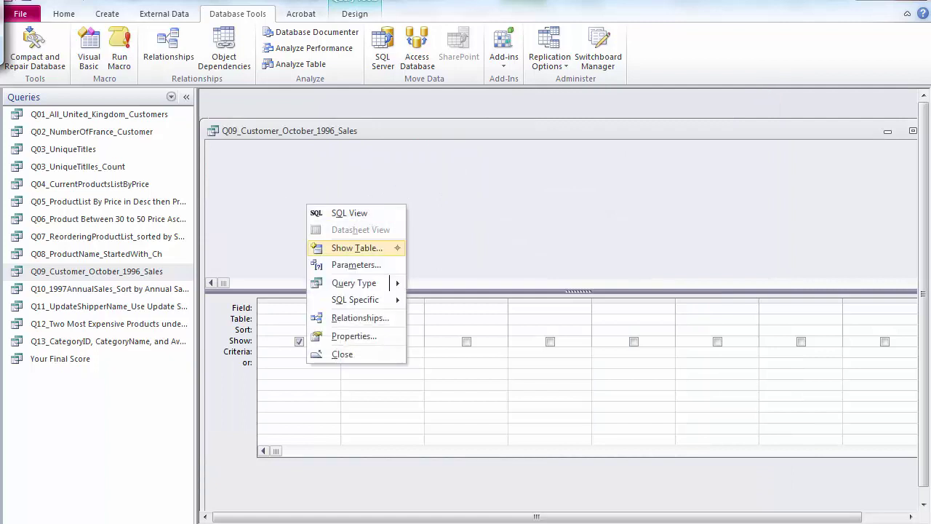
{"action": "left_click", "coordinate": [405, 246]}
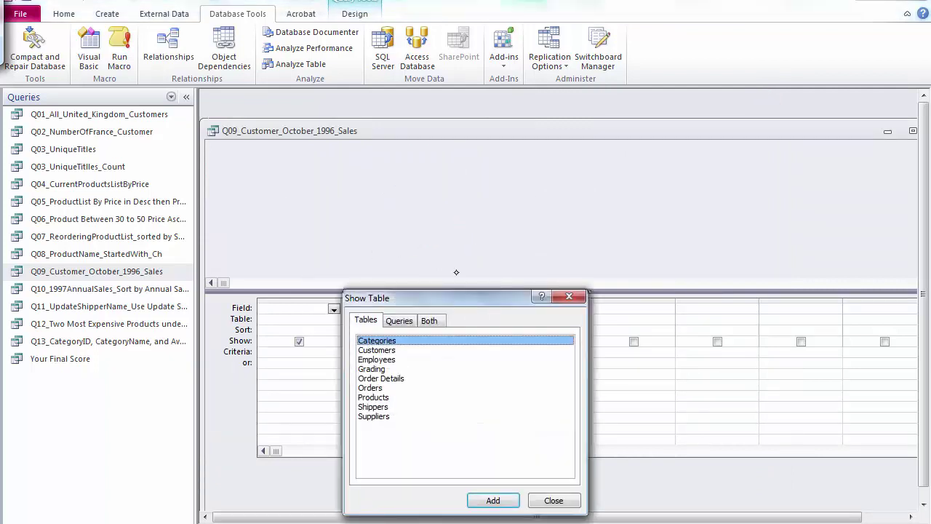
{"action": "left_click", "coordinate": [408, 350]}
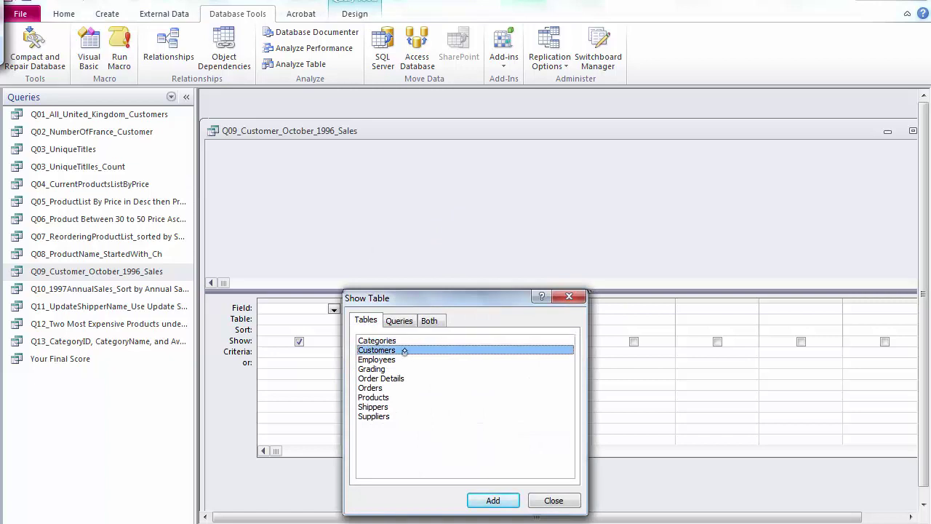
{"action": "double_click", "coordinate": [452, 350]}
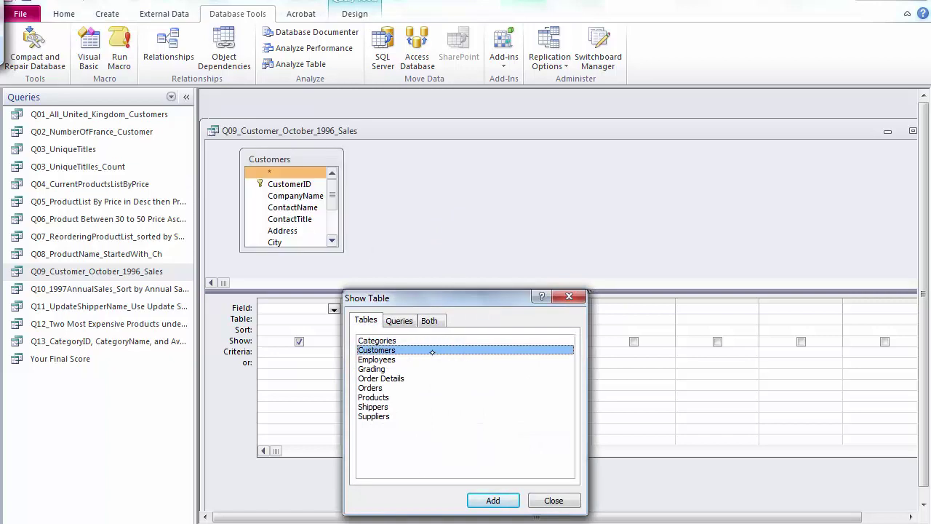
{"action": "double_click", "coordinate": [398, 388]}
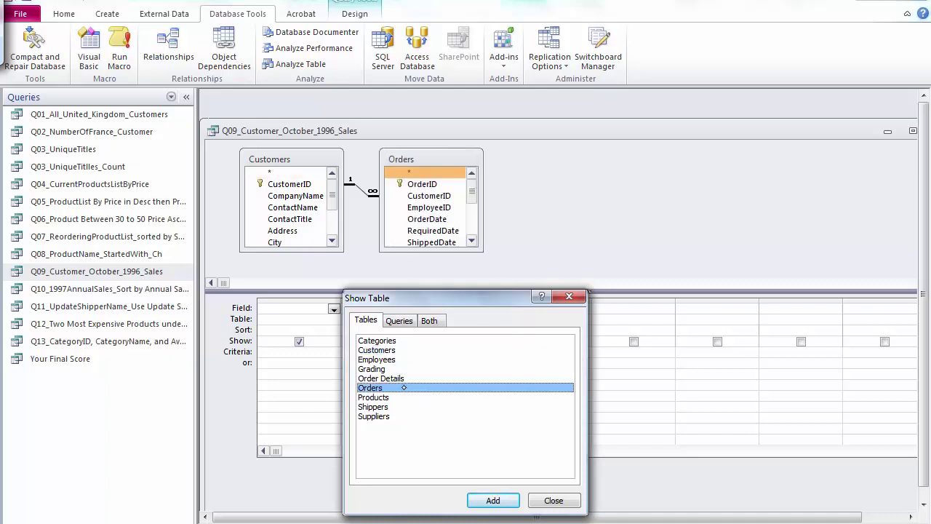
{"action": "double_click", "coordinate": [404, 378]}
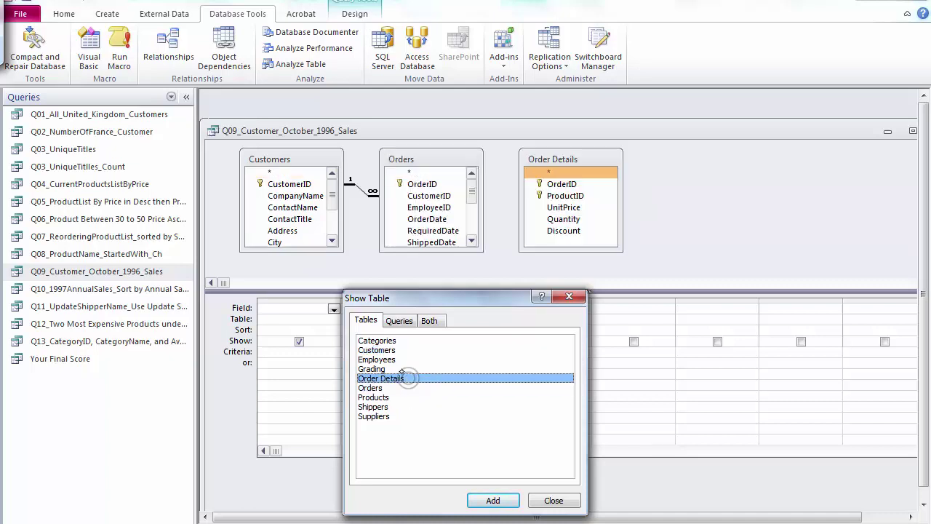
{"action": "left_click", "coordinate": [554, 500]}
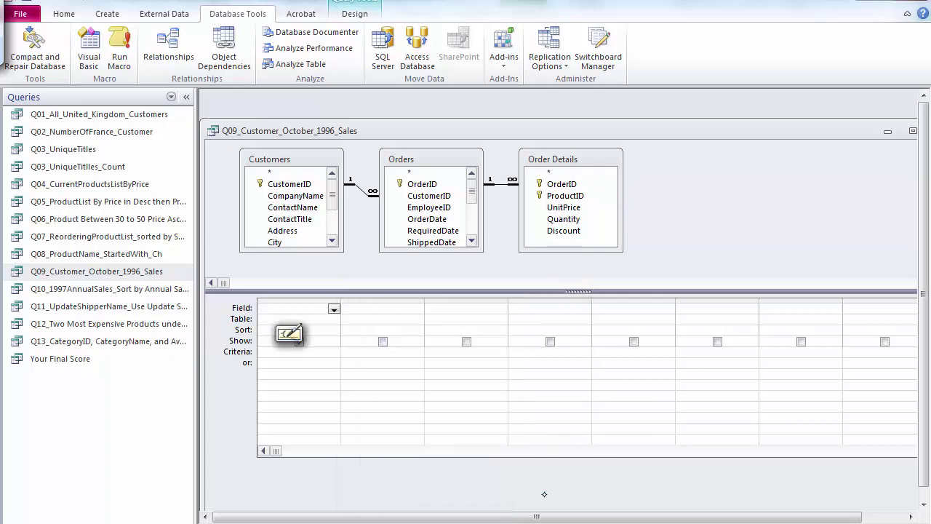
Step: Add CustomerID and CompanyName from Customers to the query grid, and widen the empty third column
{"action": "double_click", "coordinate": [311, 184]}
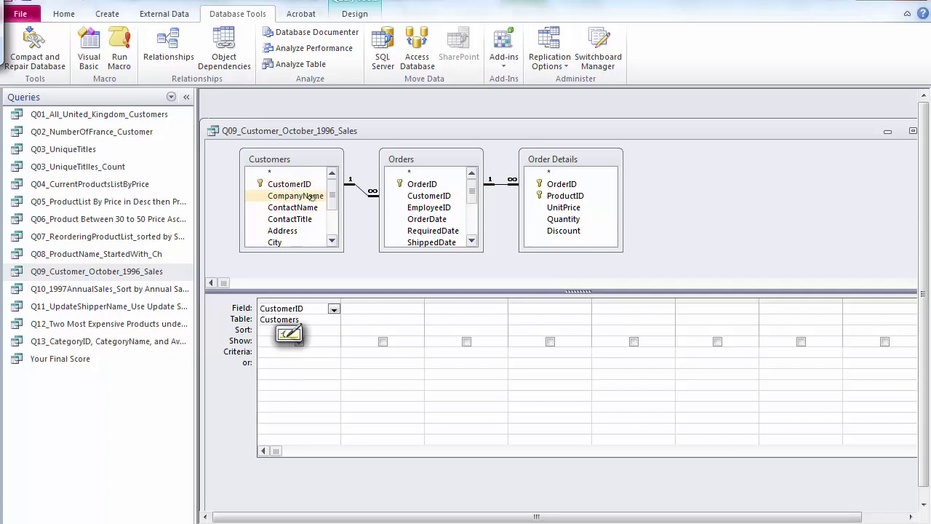
{"action": "double_click", "coordinate": [311, 196]}
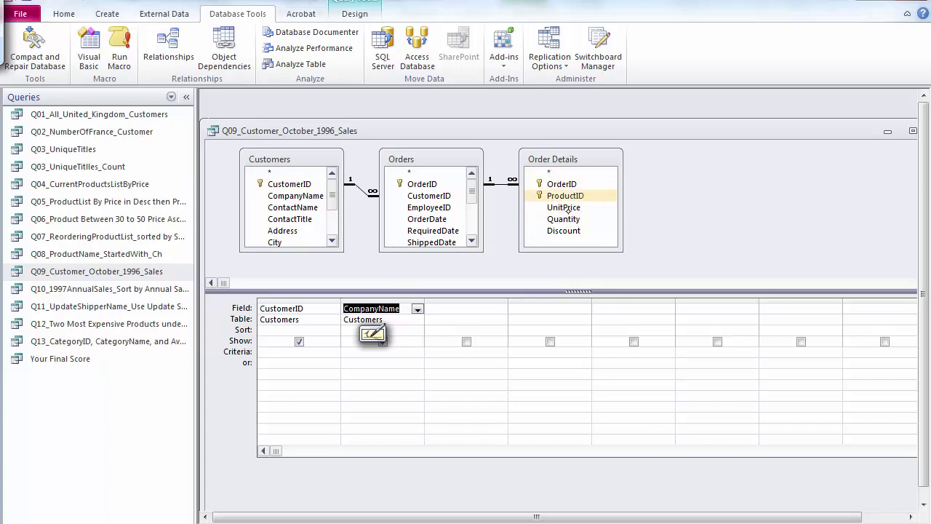
{"action": "left_click", "coordinate": [462, 309]}
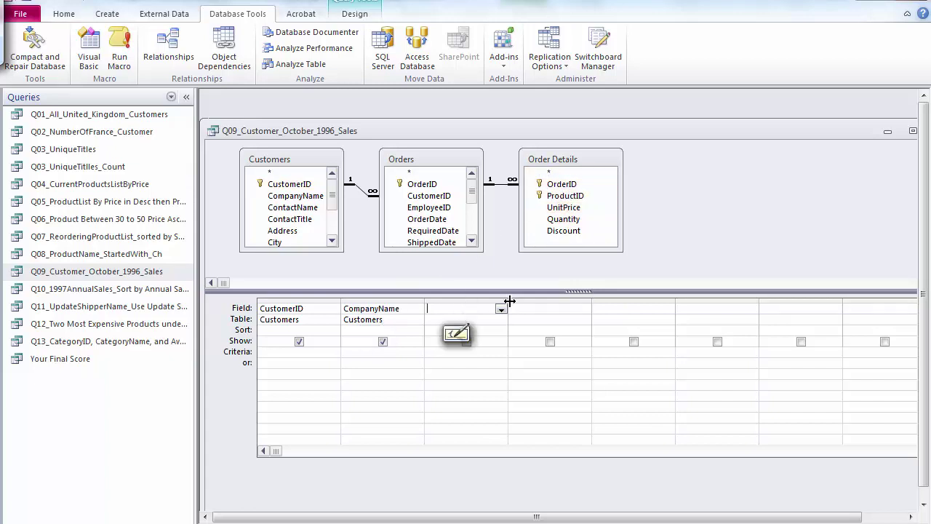
{"action": "left_click_drag", "start_coordinate": [509, 299], "coordinate": [652, 300]}
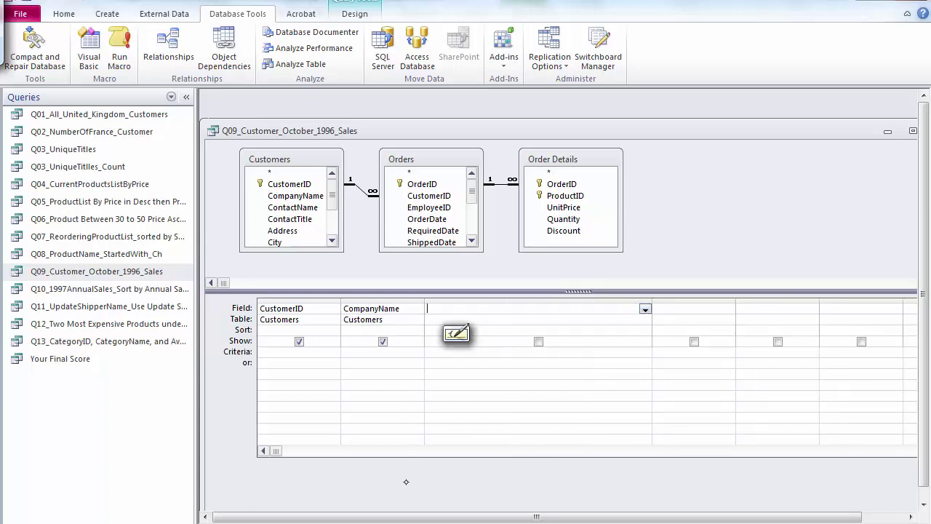
Step: Switch to the Word assignment document and copy the first Total Sales formula, the one containing Sum
{"action": "key", "text": "alt+Tab"}
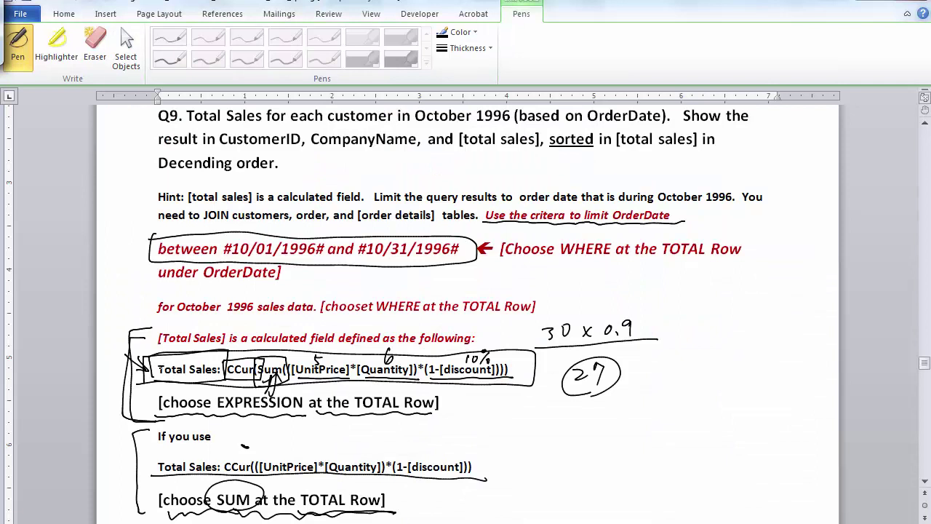
{"action": "key", "text": "Escape"}
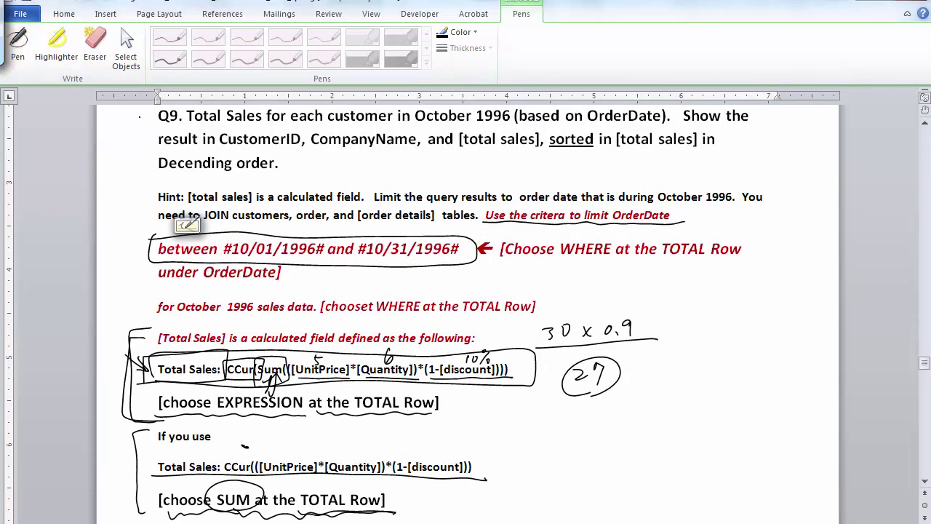
{"action": "key", "text": "ctrl+shift+Right"}
{"action": "key", "text": "ctrl+shift+Right"}
{"action": "key", "text": "ctrl+shift+Right"}
{"action": "key", "text": "ctrl+shift+Right"}
{"action": "key", "text": "ctrl+shift+Right"}
{"action": "key", "text": "ctrl+shift+Right"}
{"action": "key", "text": "ctrl+shift+Right"}
{"action": "key", "text": "ctrl+shift+Right"}
{"action": "key", "text": "ctrl+shift+Right"}
{"action": "key", "text": "ctrl+shift+Right"}
{"action": "key", "text": "ctrl+shift+Right"}
{"action": "key", "text": "ctrl+c"}
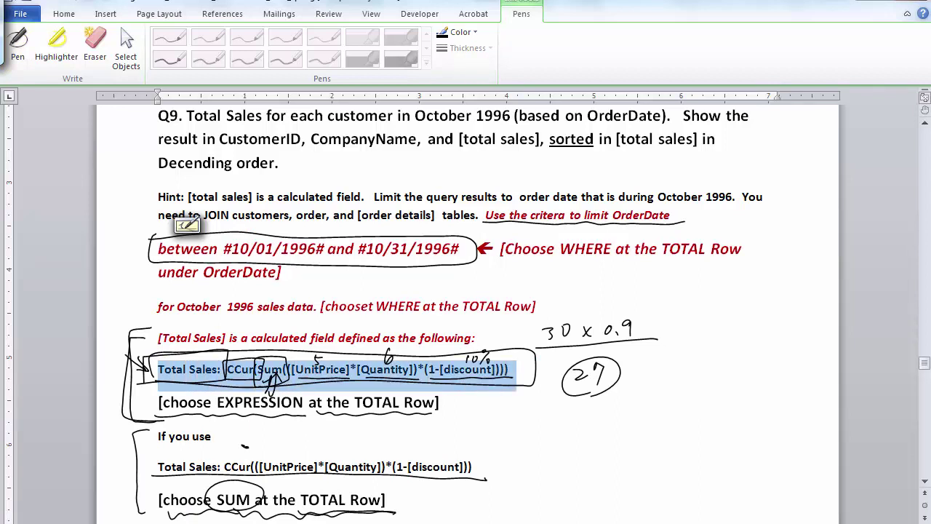
{"action": "left_click", "coordinate": [517, 356], "text": "shift"}
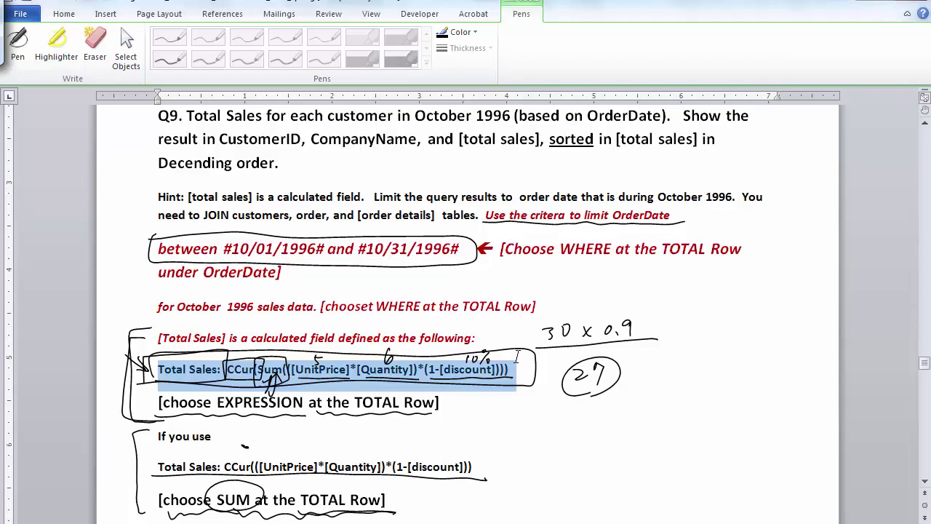
Step: Switch to Access, enter Total Sales: CCur(Sum(([UnitPrice]*[Quantity])*(1-[discount]))) as the third column's field, and widen that column
{"action": "key", "text": "alt+Tab"}
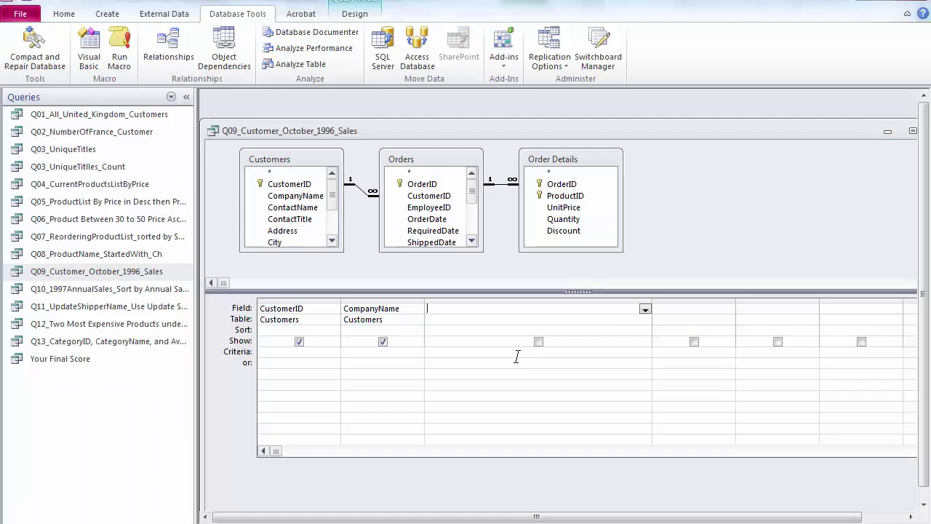
{"action": "type", "text": "Sum(([UnitPrice]*[Quantity])*(1-[discount]))"}
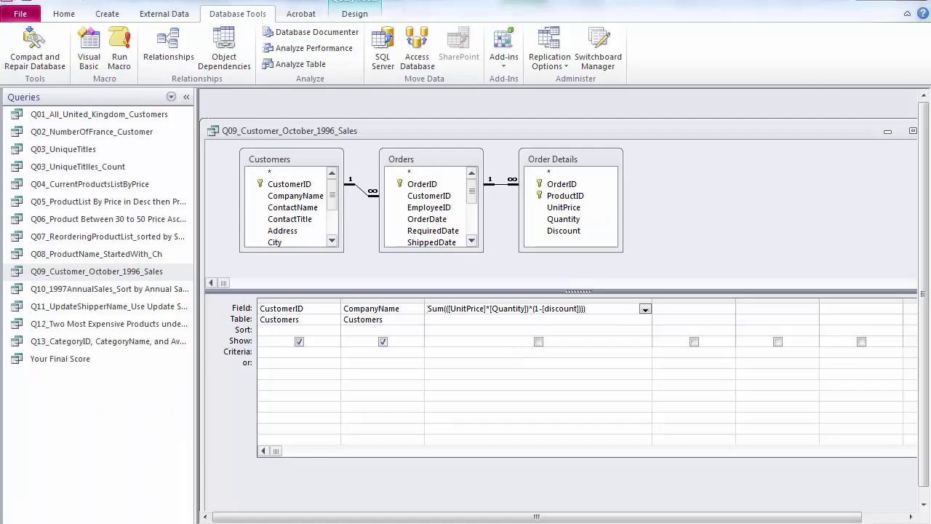
{"action": "key", "text": "ctrl+a"}
{"action": "key", "text": "ctrl+v"}
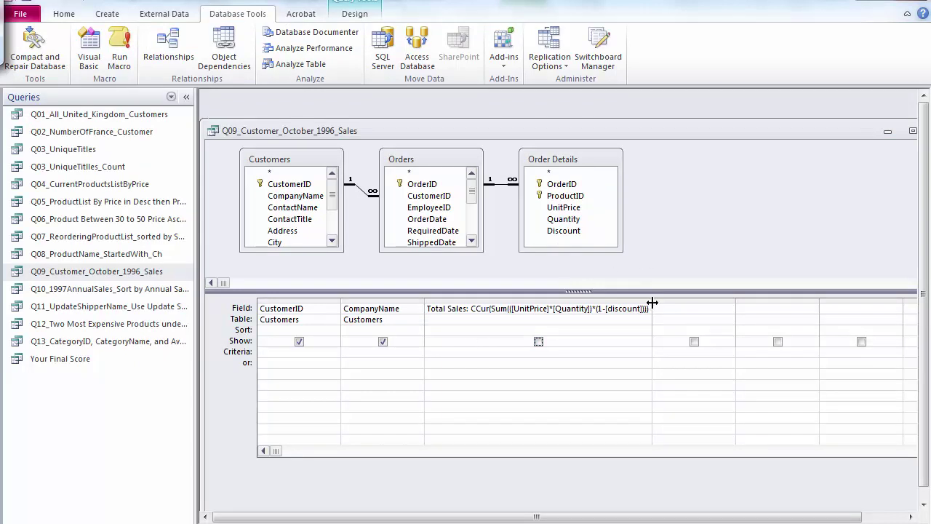
{"action": "left_click_drag", "start_coordinate": [652, 304], "coordinate": [706, 304]}
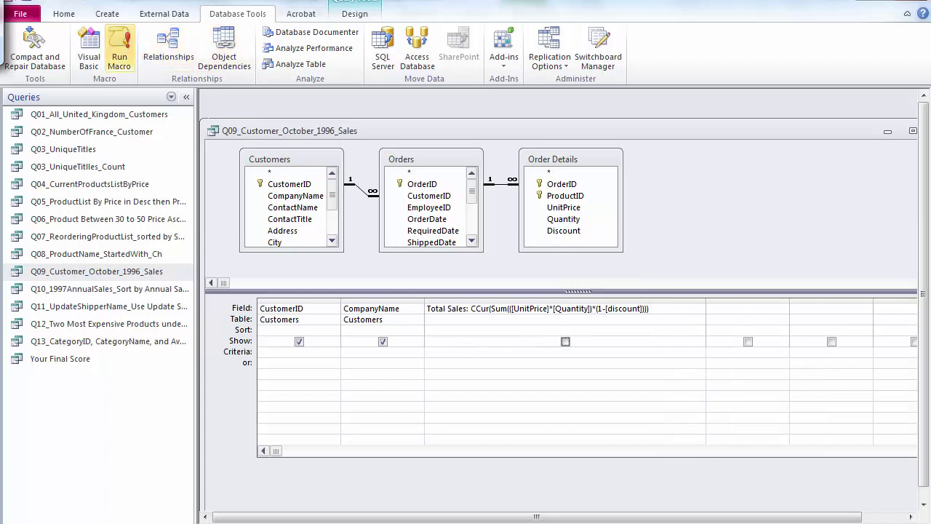
Step: Show the Total row in the query grid and hide it again
{"action": "left_click", "coordinate": [64, 14]}
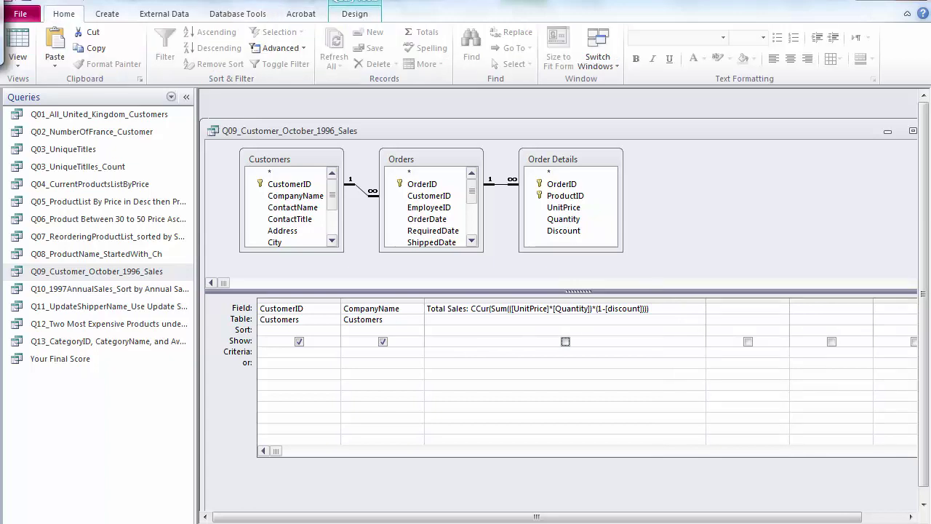
{"action": "left_click", "coordinate": [355, 14]}
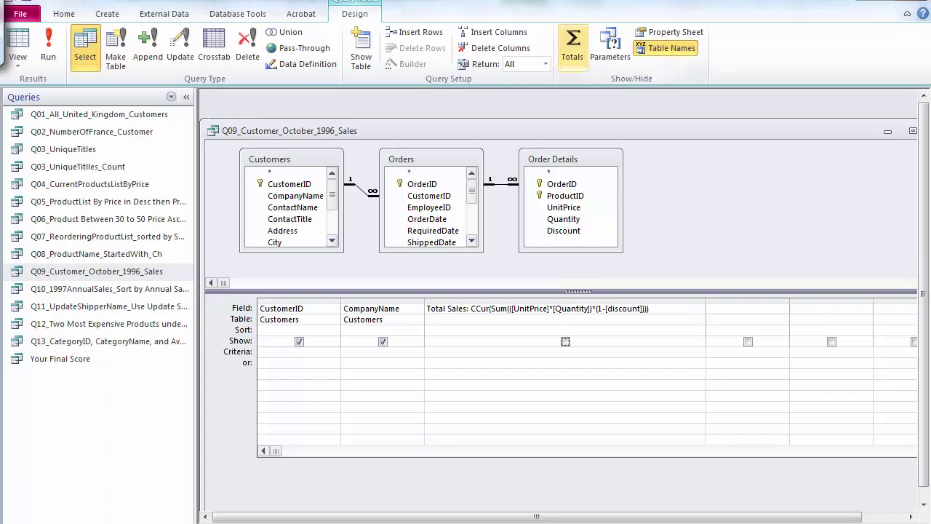
{"action": "left_click", "coordinate": [572, 47]}
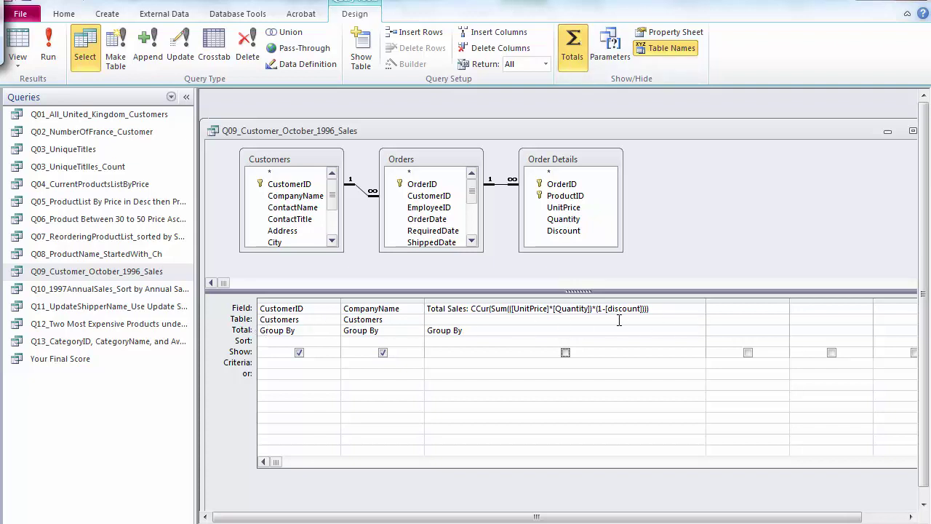
{"action": "right_click", "coordinate": [323, 331]}
{"action": "left_click", "coordinate": [227, 339]}
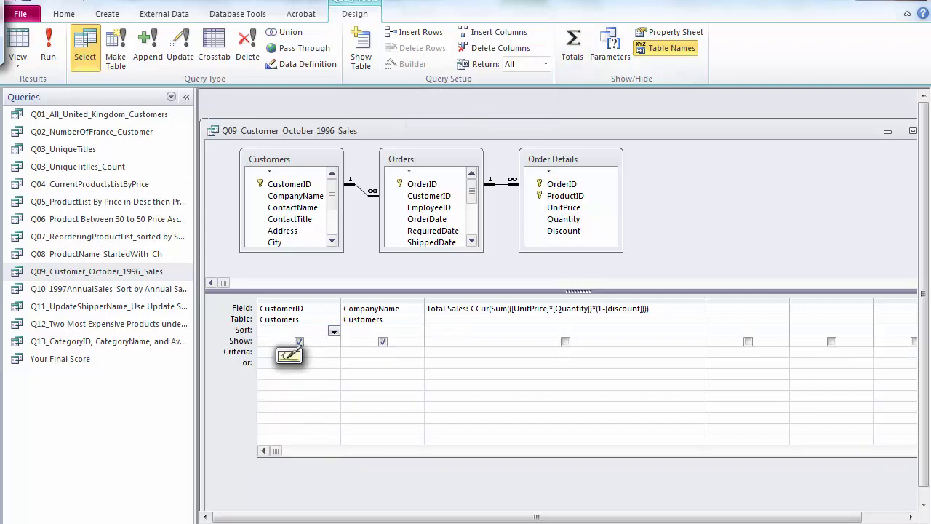
Step: Show the Total row in the query grid again
{"action": "right_click", "coordinate": [437, 331]}
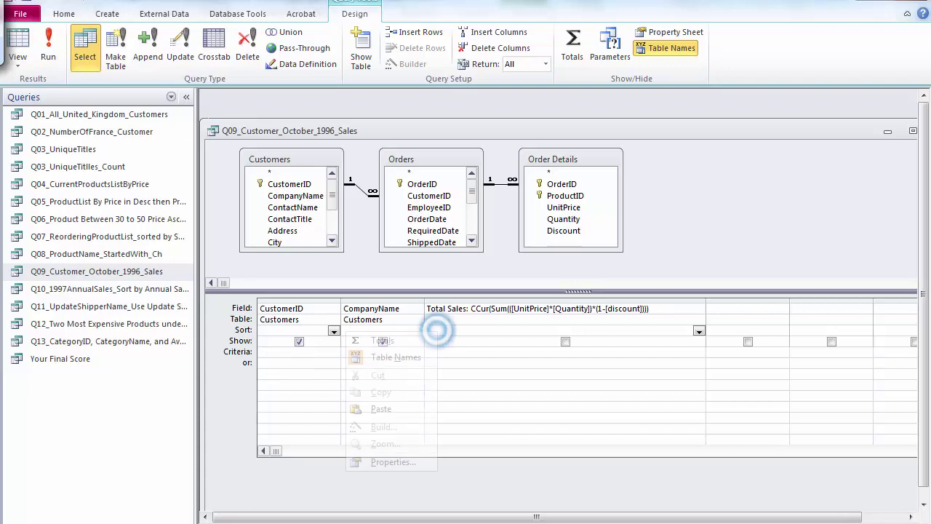
{"action": "left_click", "coordinate": [383, 341]}
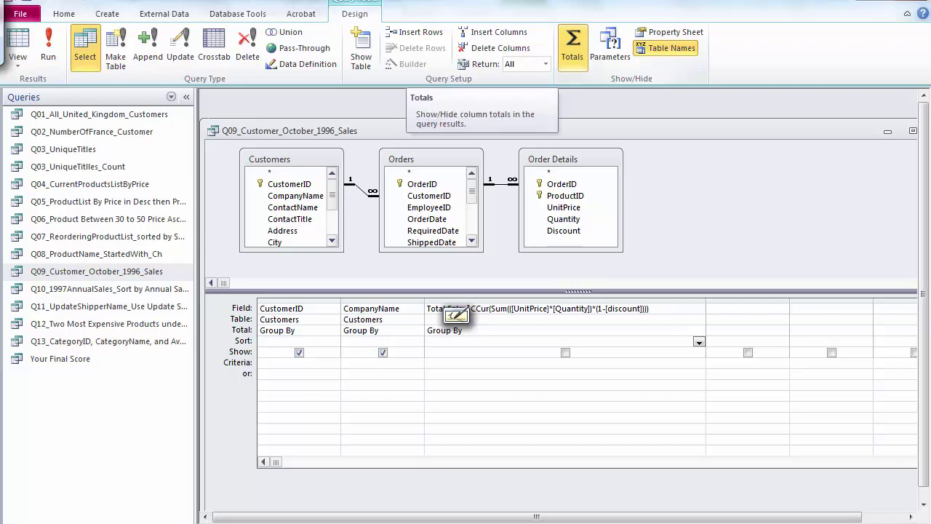
{"action": "left_click", "coordinate": [575, 44]}
{"action": "left_click", "coordinate": [578, 41]}
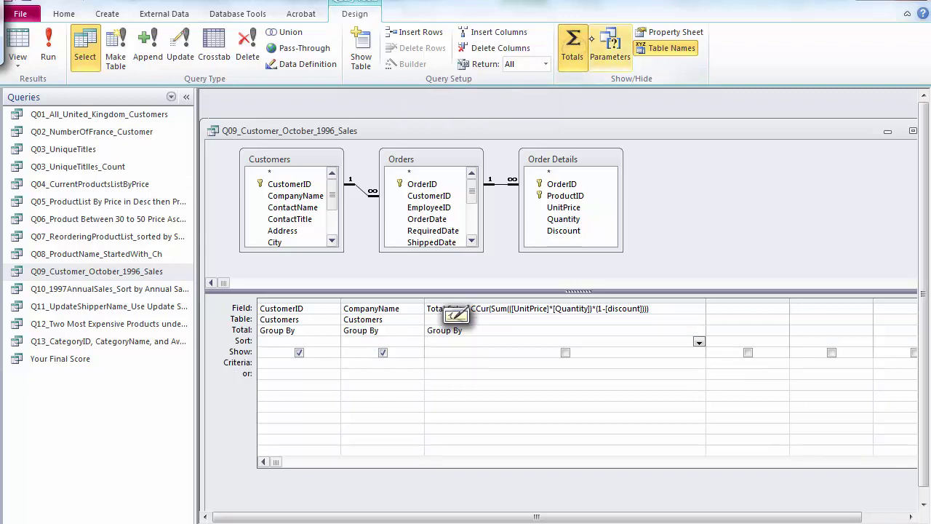
Step: Set the Total Sales column's Total option to Expression and include the column in the query results
{"action": "left_click", "coordinate": [484, 329]}
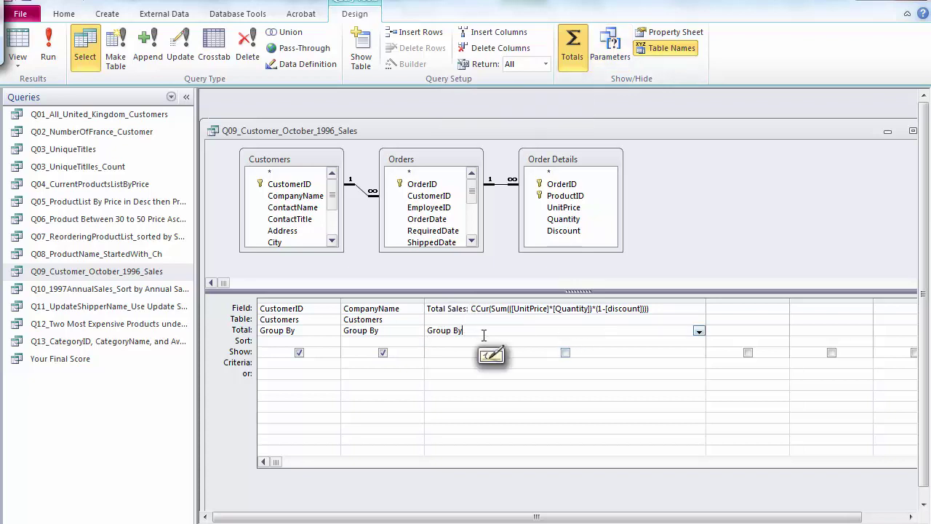
{"action": "left_click", "coordinate": [697, 331]}
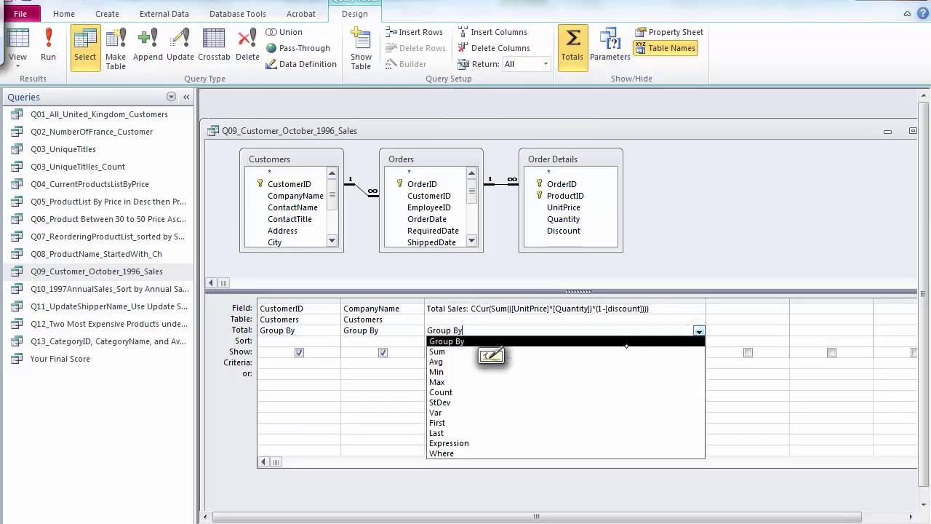
{"action": "left_click", "coordinate": [474, 442]}
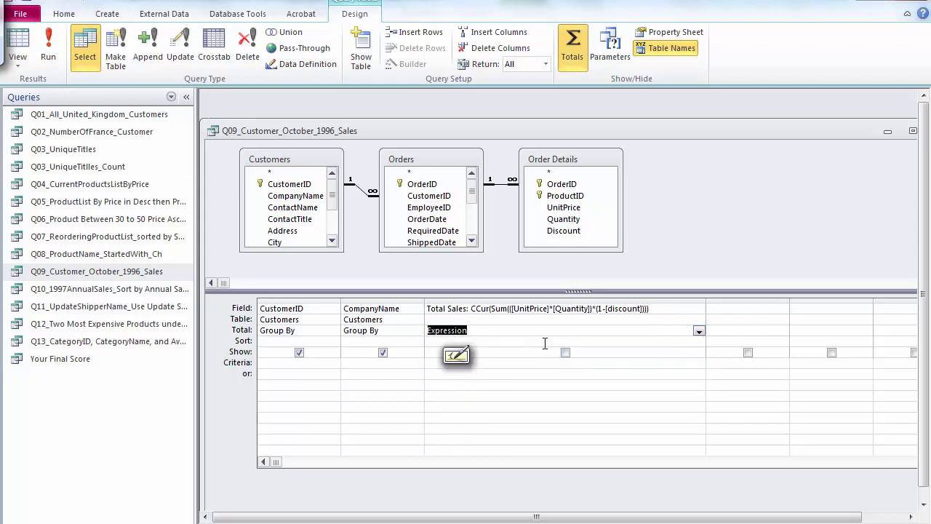
{"action": "left_click", "coordinate": [565, 353]}
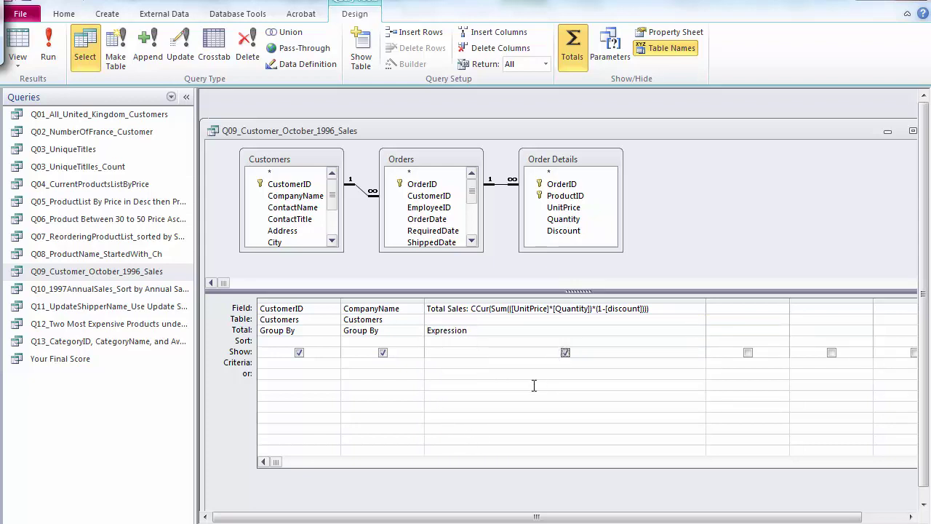
Step: Add OrderDate from the Orders table to the empty fourth column of the query grid
{"action": "left_click", "coordinate": [720, 307]}
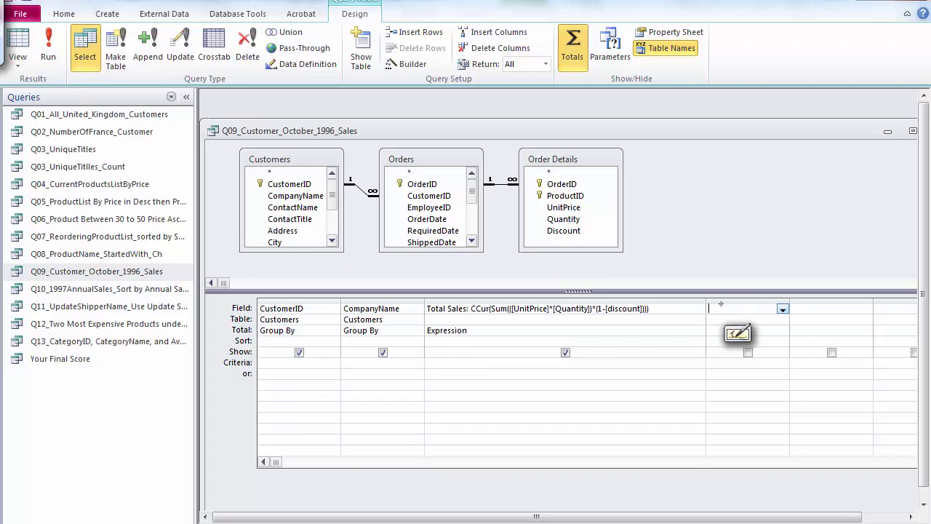
{"action": "left_click", "coordinate": [427, 219]}
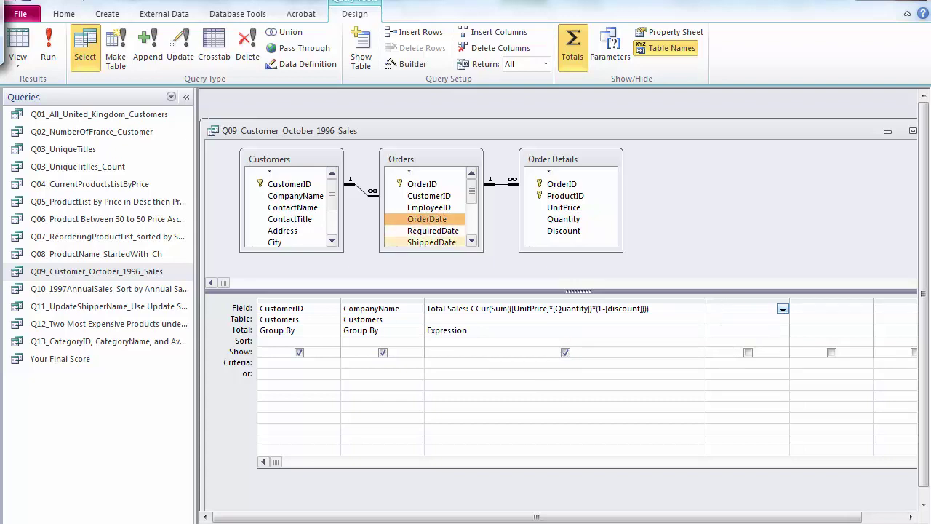
{"action": "left_click_drag", "start_coordinate": [427, 219], "coordinate": [730, 320]}
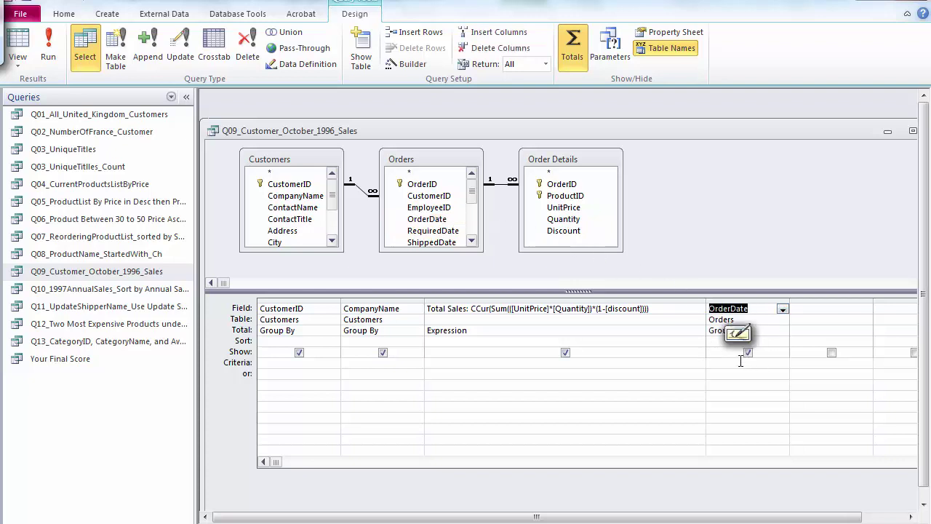
Step: Enter the OrderDate criterion Between #10/1/1996# and #10/31/1996#, widening the column to fit it
{"action": "left_click", "coordinate": [715, 340]}
{"action": "left_click", "coordinate": [715, 363]}
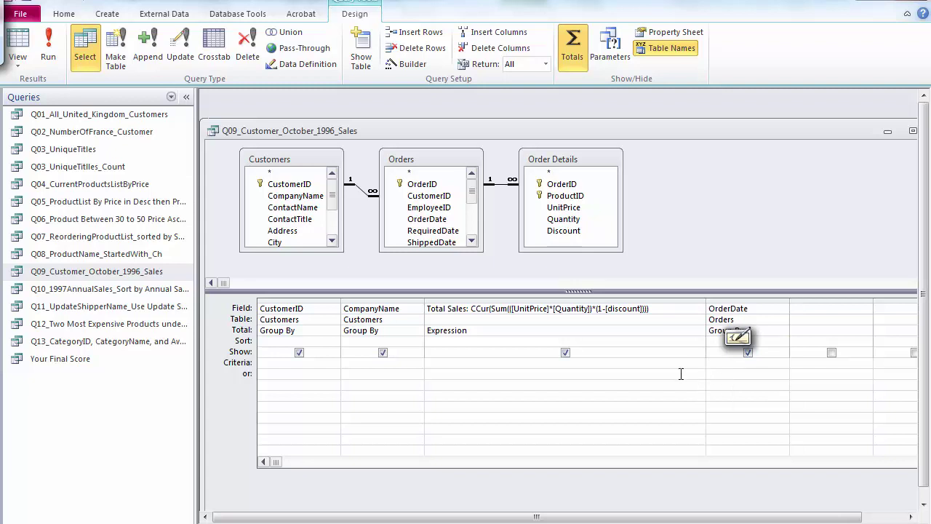
{"action": "type", "text": "Between"}
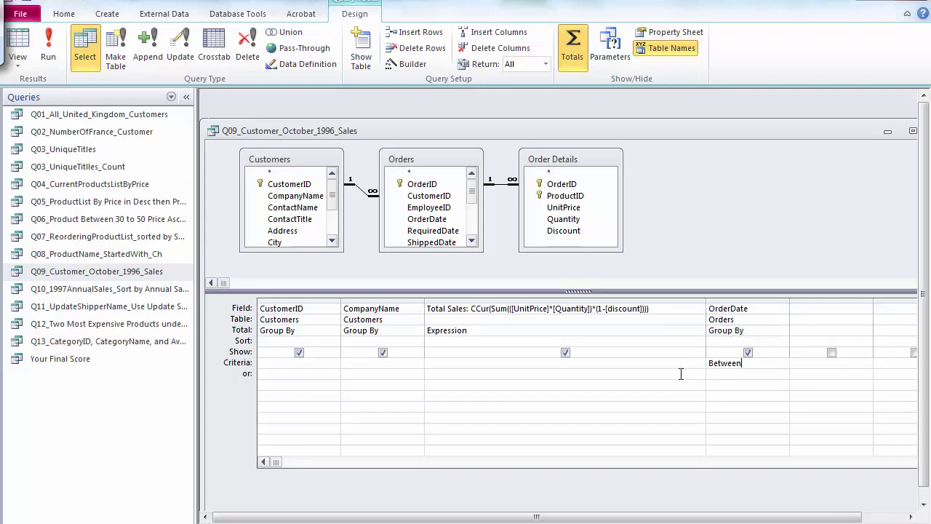
{"action": "type", "text": " #"}
{"action": "left_click_drag", "start_coordinate": [790, 301], "coordinate": [895, 301]}
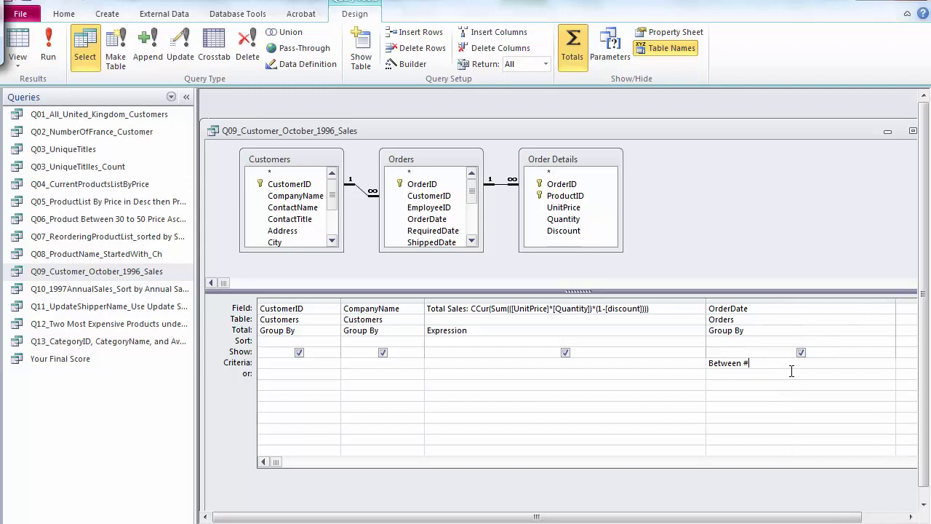
{"action": "type", "text": "10/"}
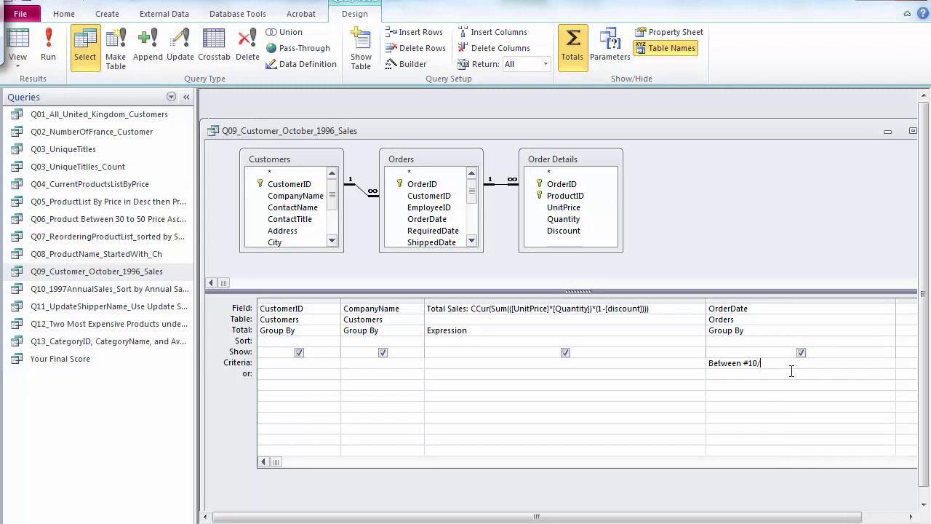
{"action": "type", "text": "1/1996"}
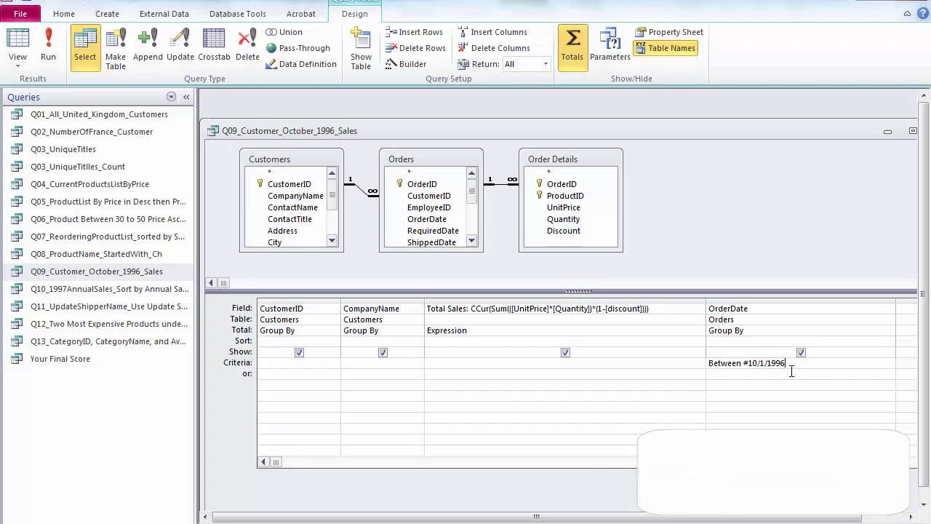
{"action": "type", "text": "#"}
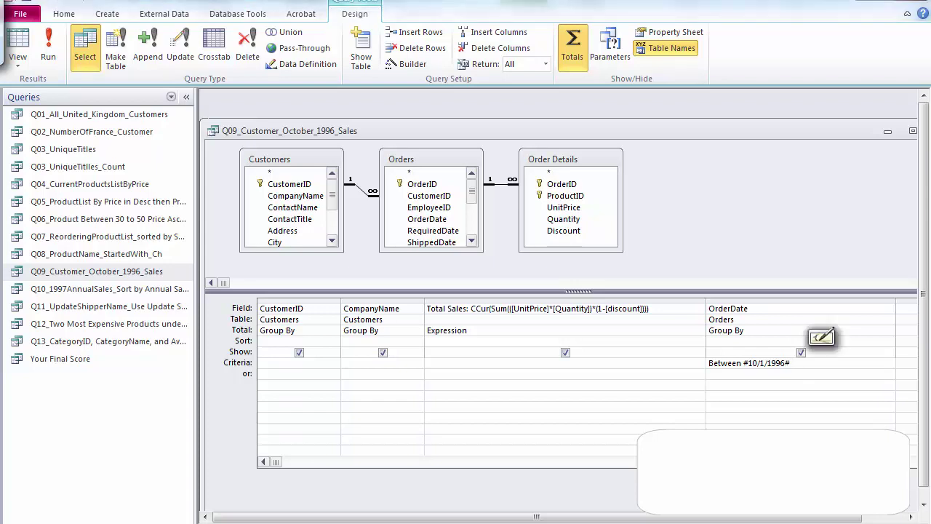
{"action": "type", "text": " and"}
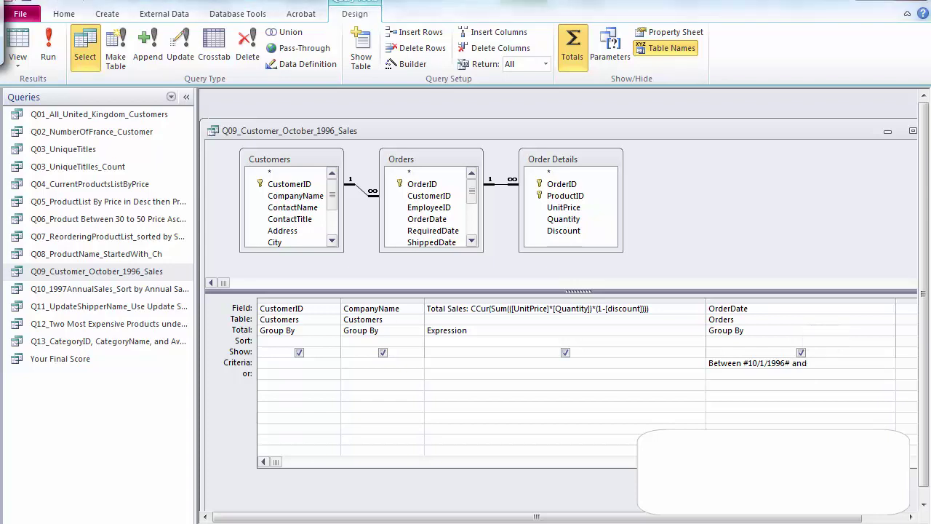
{"action": "type", "text": " #1"}
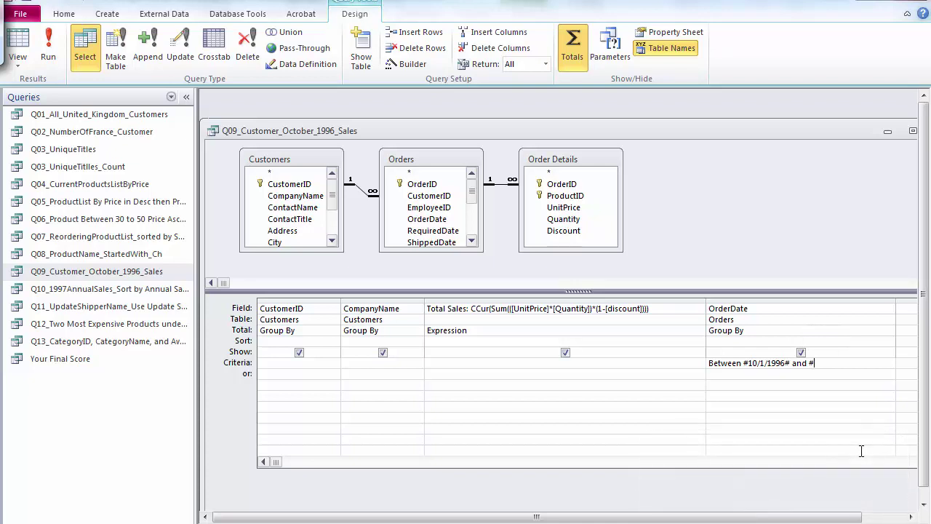
{"action": "type", "text": "0/3"}
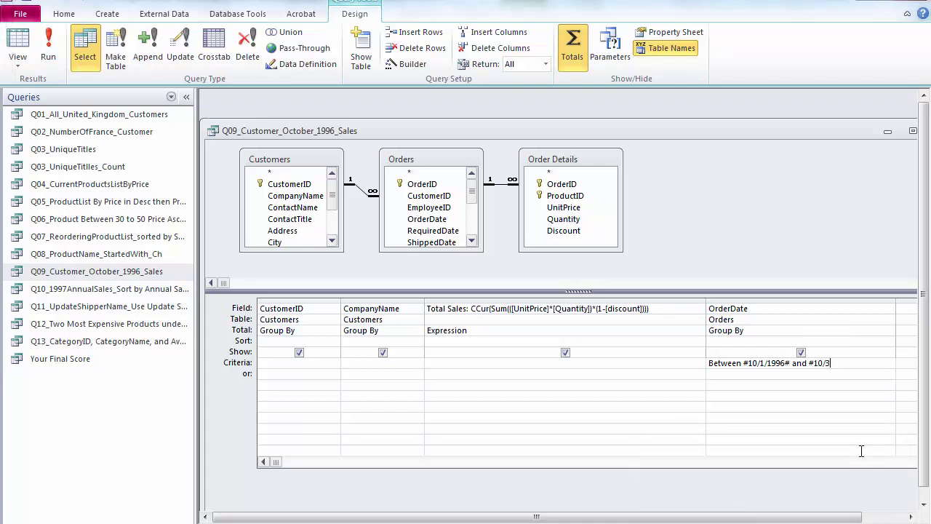
{"action": "type", "text": "1/2"}
{"action": "type", "text": "1996#"}
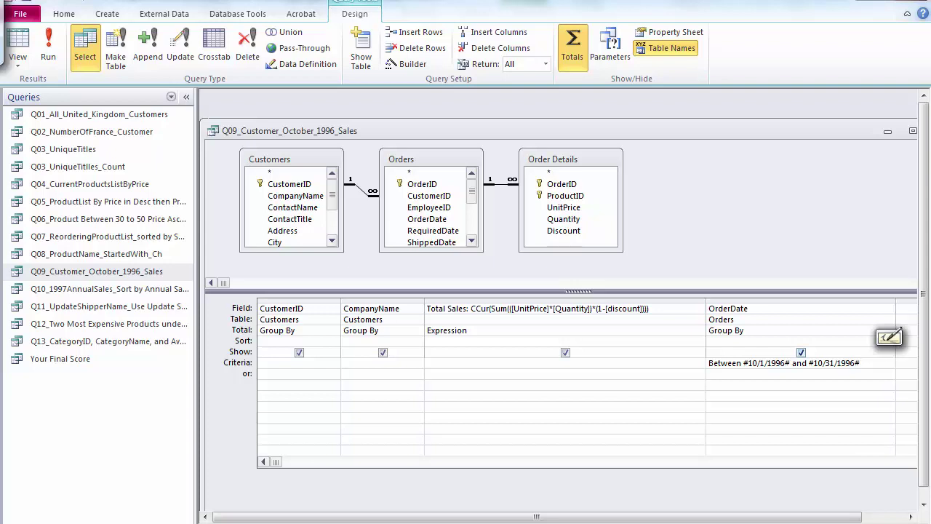
Step: Exclude OrderDate from the displayed results and set its Total option to Where
{"action": "left_click", "coordinate": [801, 352]}
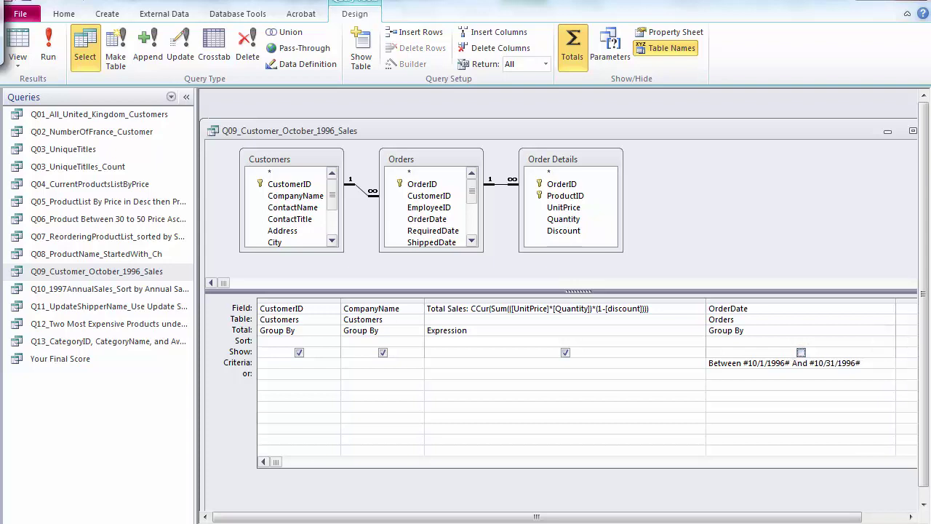
{"action": "left_click", "coordinate": [889, 331]}
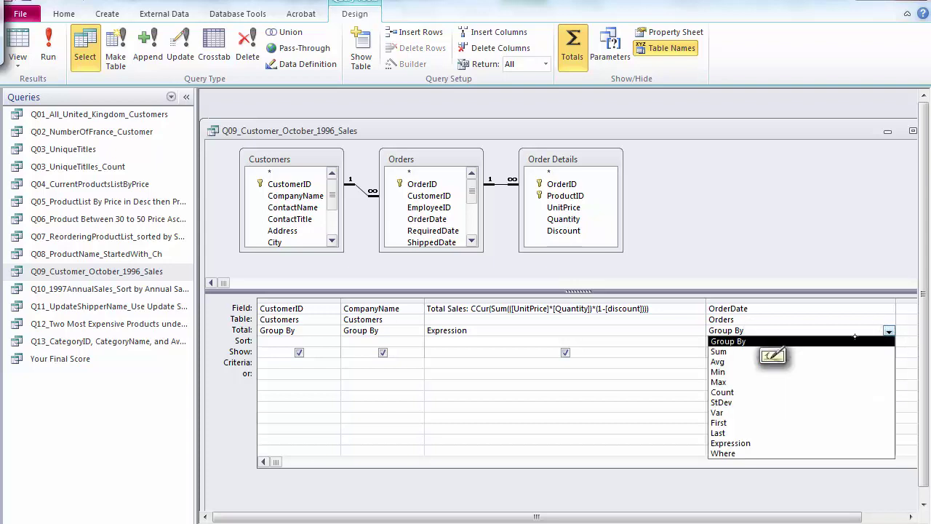
{"action": "left_click", "coordinate": [745, 454]}
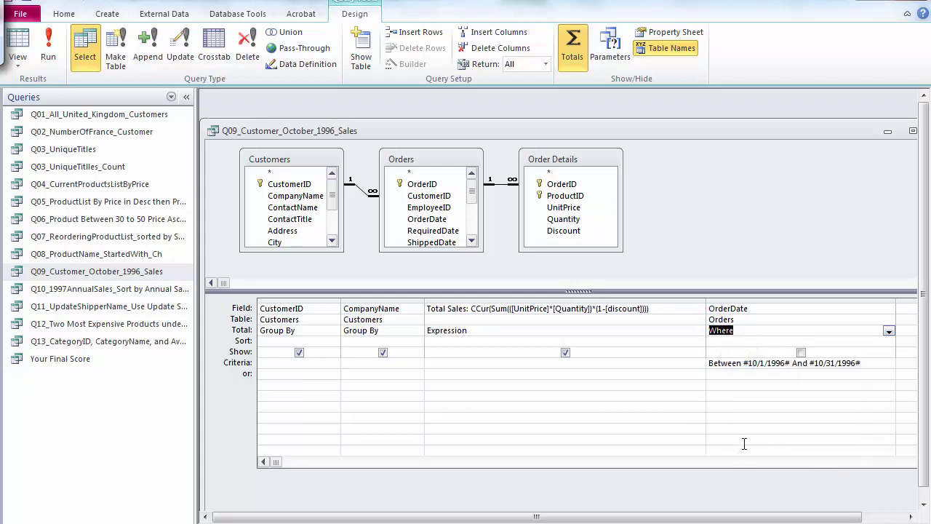
Step: Check the query's results in Datasheet View and return to Design View
{"action": "key", "text": "shift+Tab"}
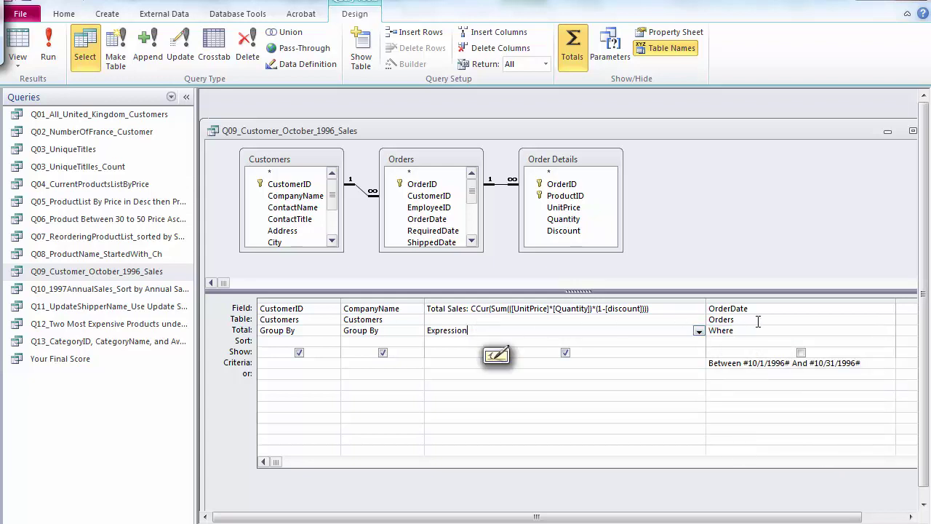
{"action": "key", "text": "Tab"}
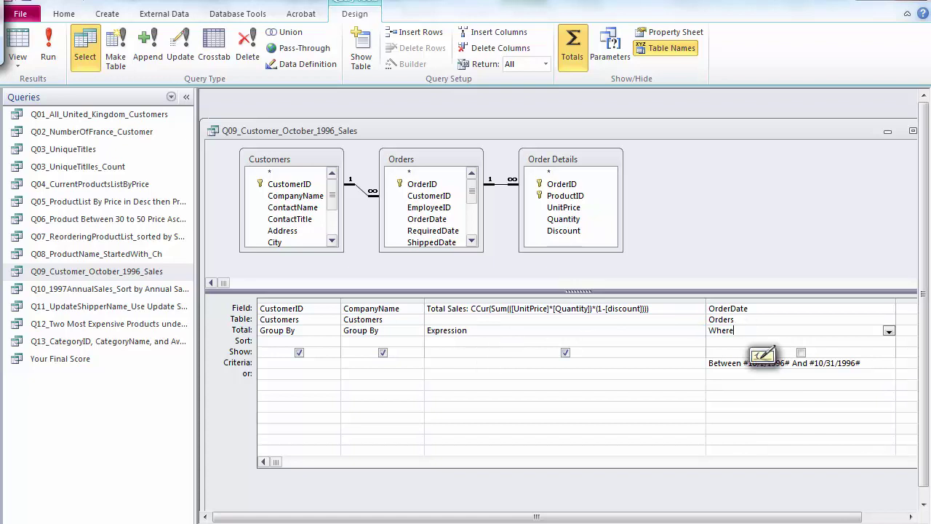
{"action": "left_click", "coordinate": [18, 40]}
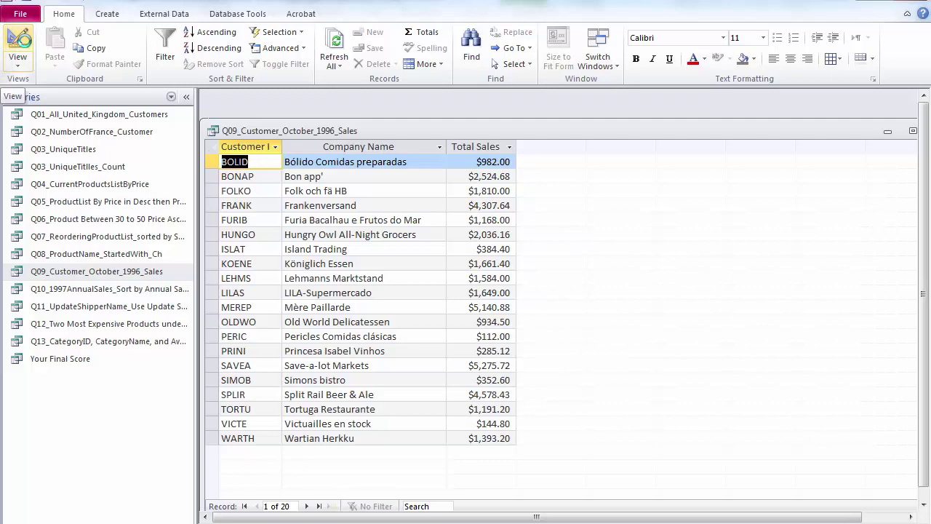
{"action": "left_click", "coordinate": [18, 40]}
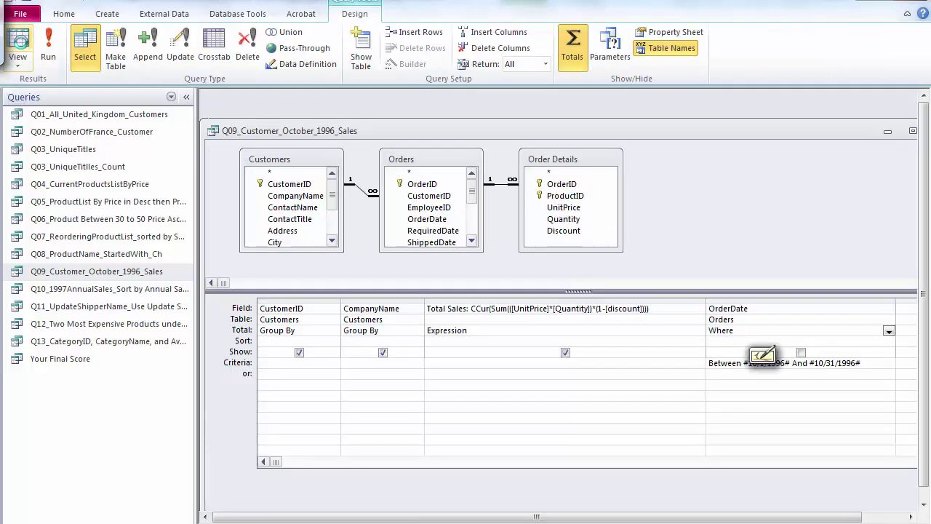
Step: Try to view the query results sorted by OrderDate in descending order, and clear that sort
{"action": "left_click", "coordinate": [717, 341]}
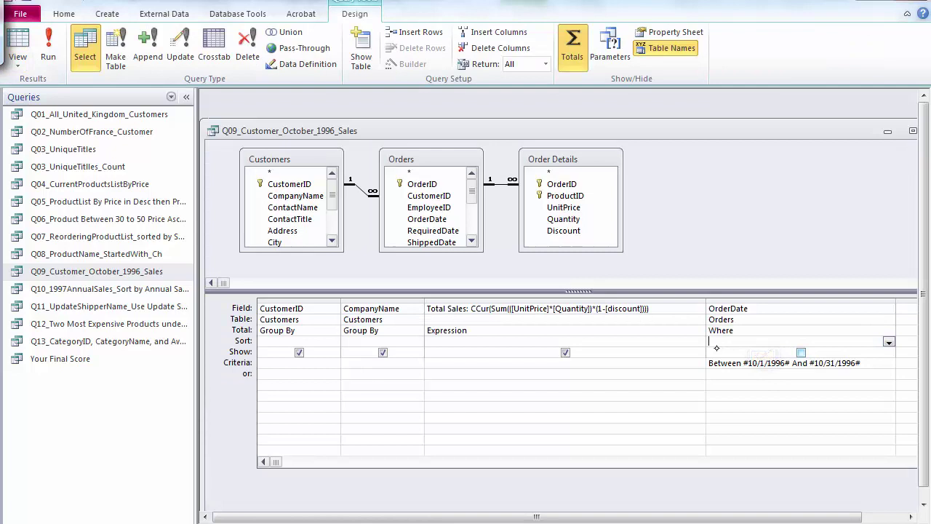
{"action": "left_click", "coordinate": [888, 341]}
{"action": "left_click", "coordinate": [735, 363]}
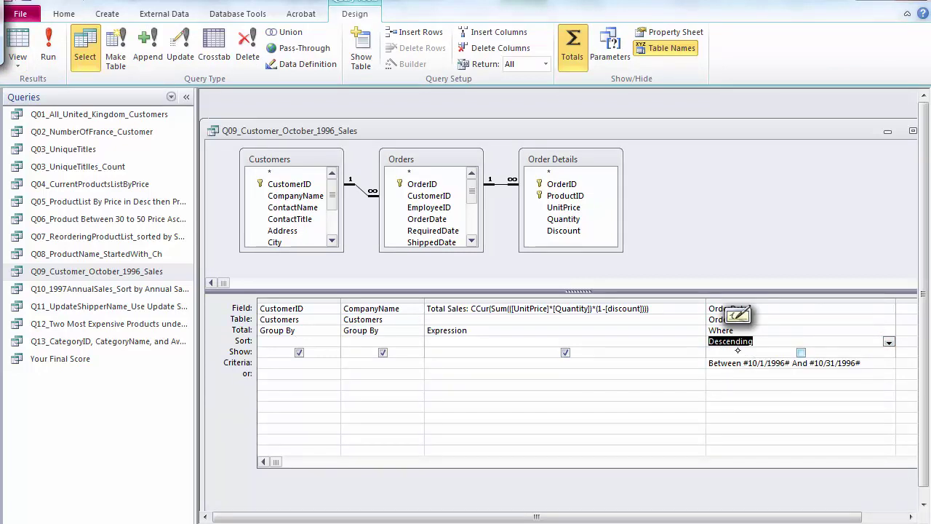
{"action": "left_click", "coordinate": [18, 43]}
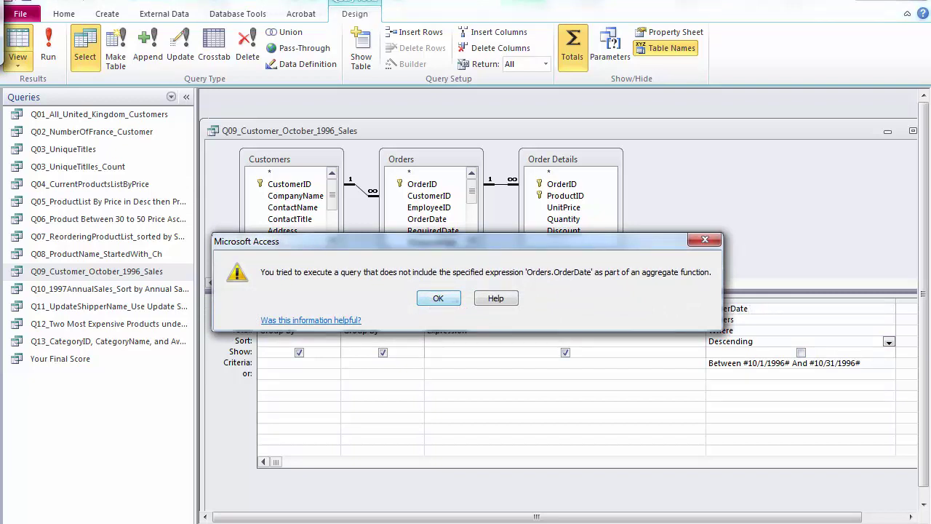
{"action": "left_click", "coordinate": [438, 299]}
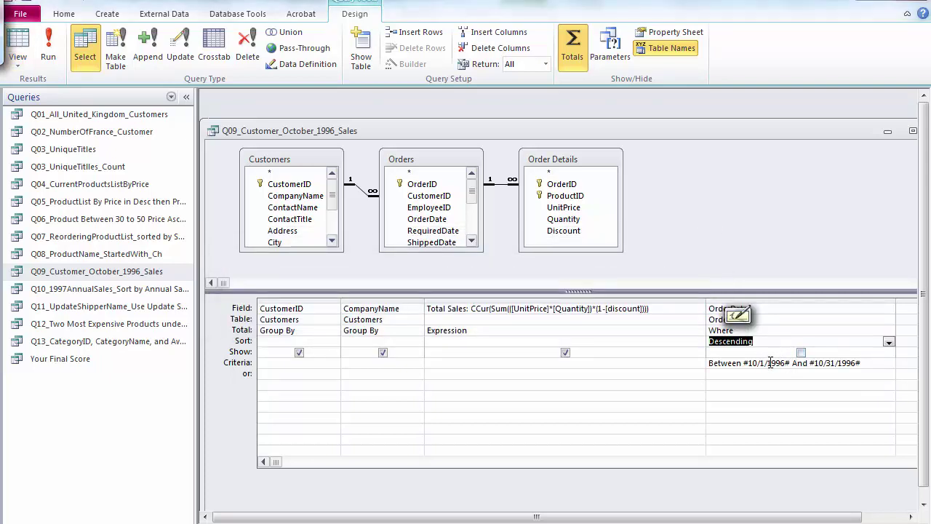
{"action": "left_click", "coordinate": [889, 341]}
{"action": "left_click", "coordinate": [746, 371]}
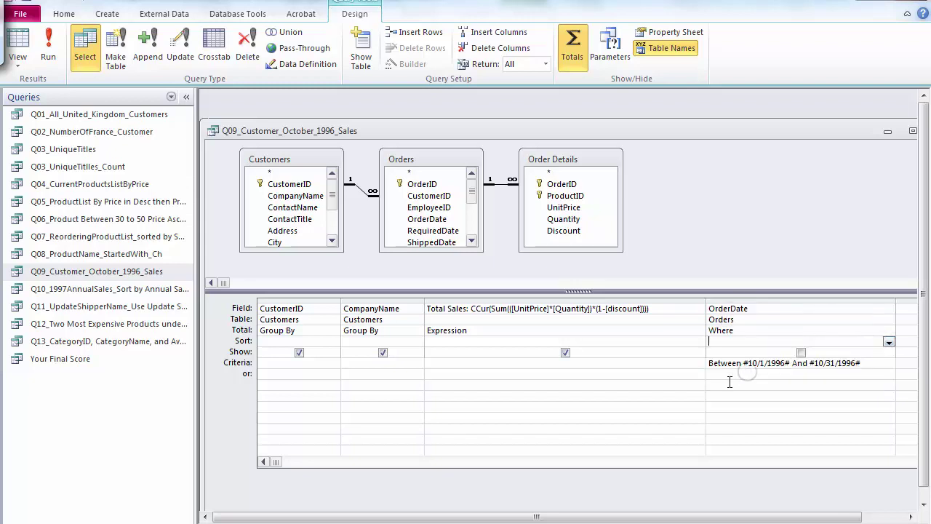
Step: Sort the Total Sales column in descending order and display the query results
{"action": "left_click", "coordinate": [624, 341]}
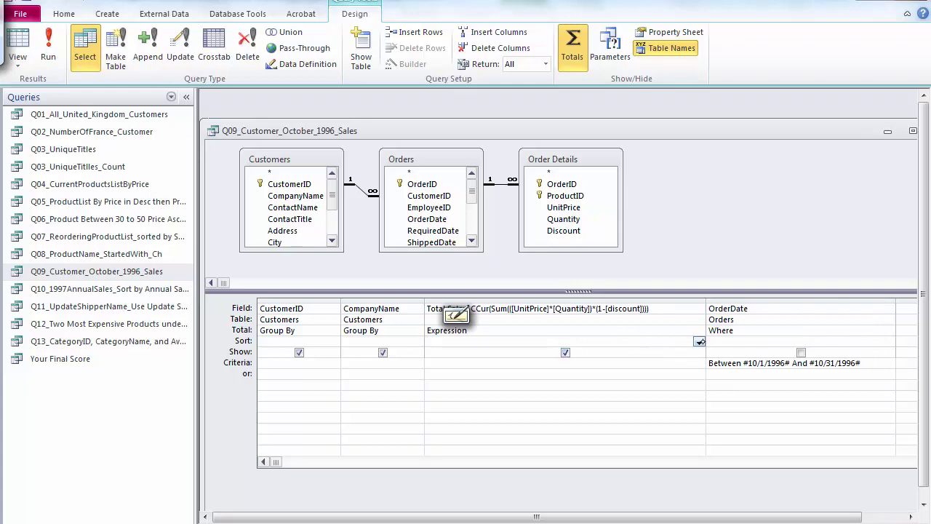
{"action": "key", "text": "alt+Down"}
{"action": "left_click", "coordinate": [615, 363]}
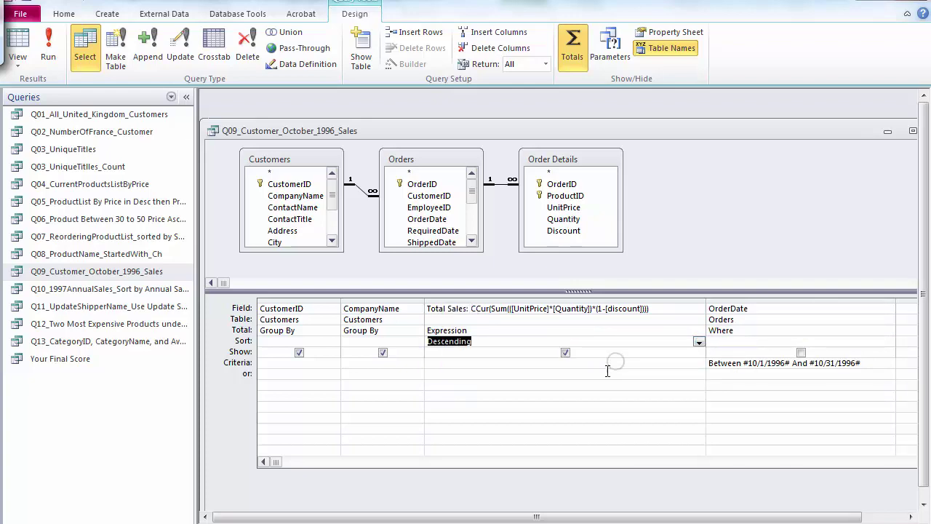
{"action": "left_click", "coordinate": [17, 48]}
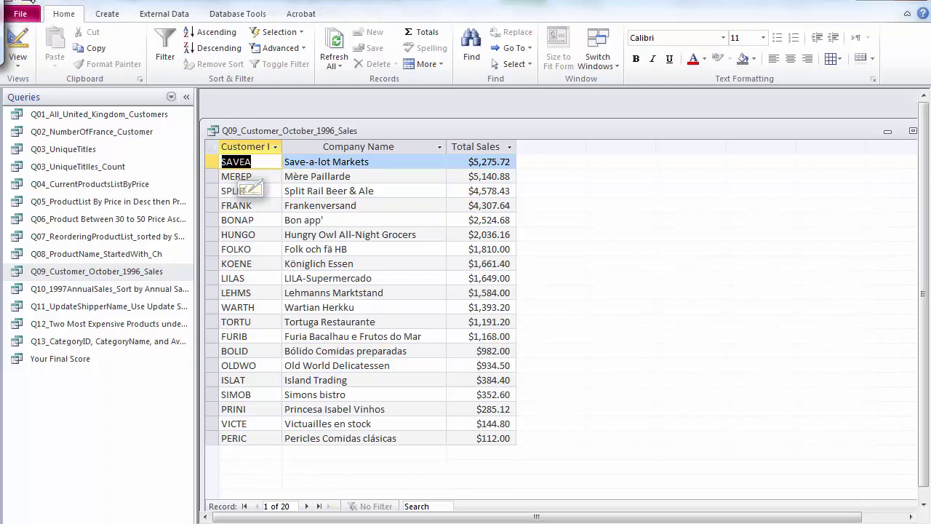
Step: Close and reopen the Q09_Customer_October_1996_Sales query to check its sorted results, and open the database relationships diagram
{"action": "left_click_drag", "start_coordinate": [825, 128], "coordinate": [775, 124]}
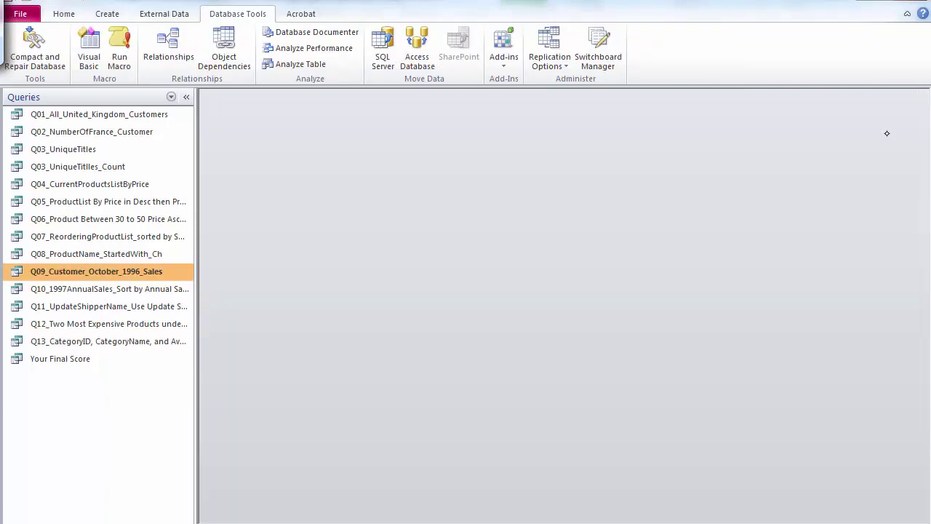
{"action": "left_click", "coordinate": [887, 128]}
{"action": "double_click", "coordinate": [138, 272]}
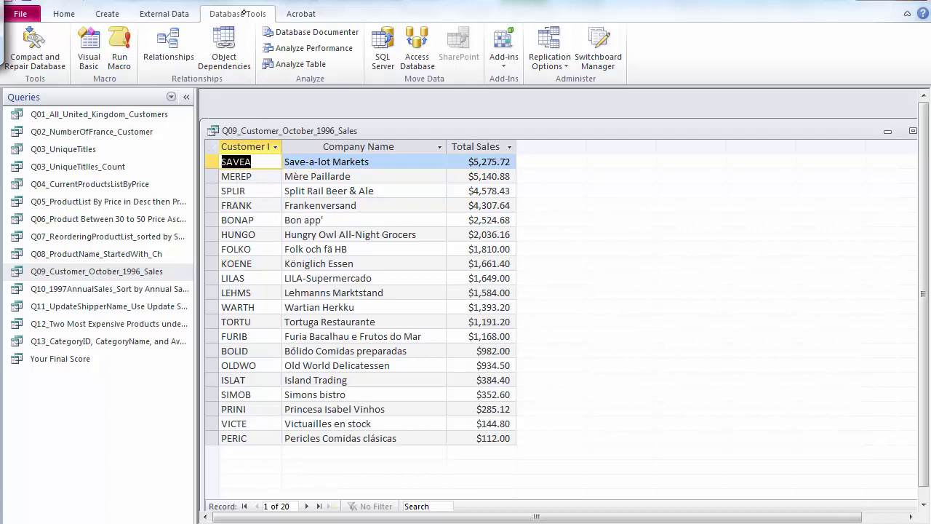
{"action": "left_click", "coordinate": [168, 45]}
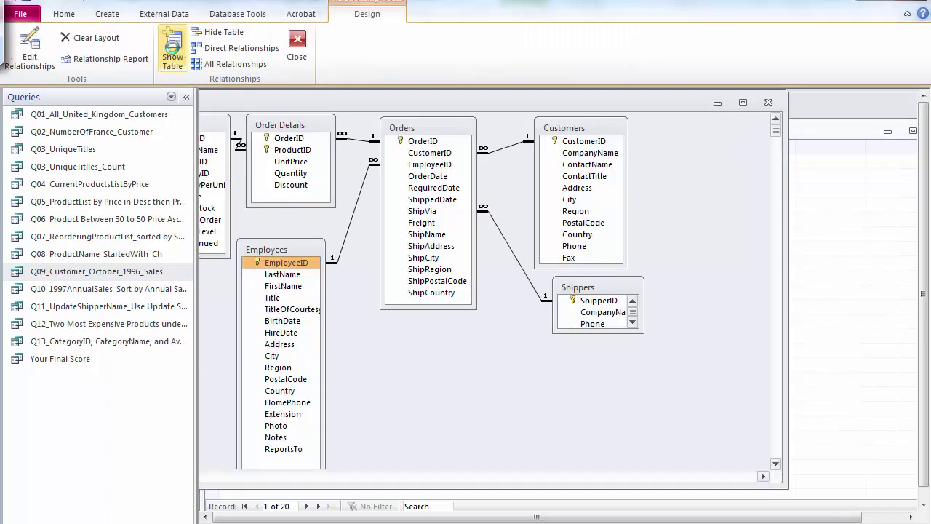
Step: Switch to the assignment document in Word and read the Q10 requirements and hints on 1997 annual product sales
{"action": "key", "text": "alt+Tab"}
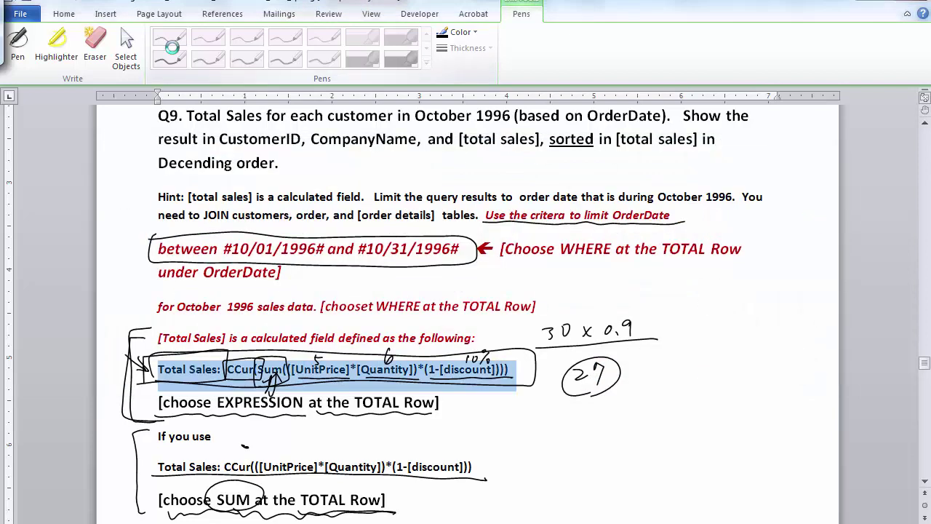
{"action": "scroll", "coordinate": [187, 335], "scroll_direction": "down", "scroll_amount": 1}
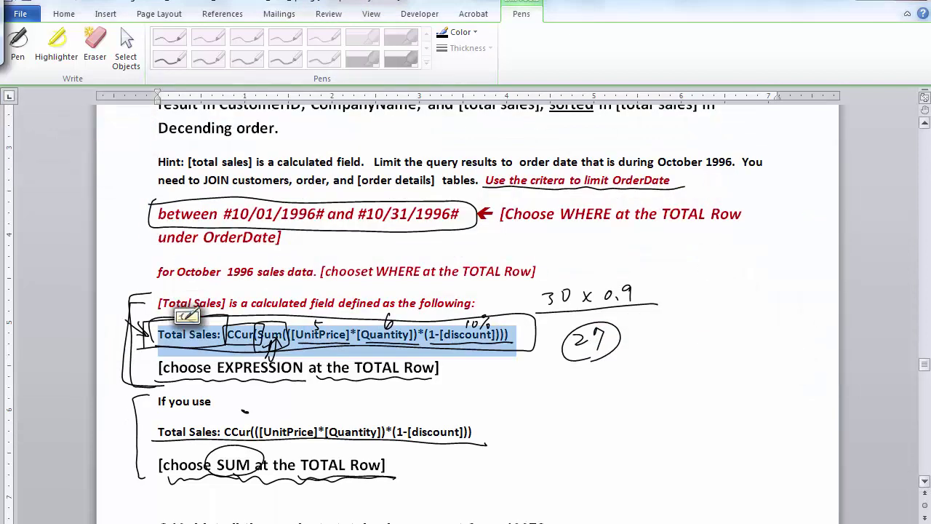
{"action": "scroll", "coordinate": [187, 315], "scroll_direction": "down", "scroll_amount": 7}
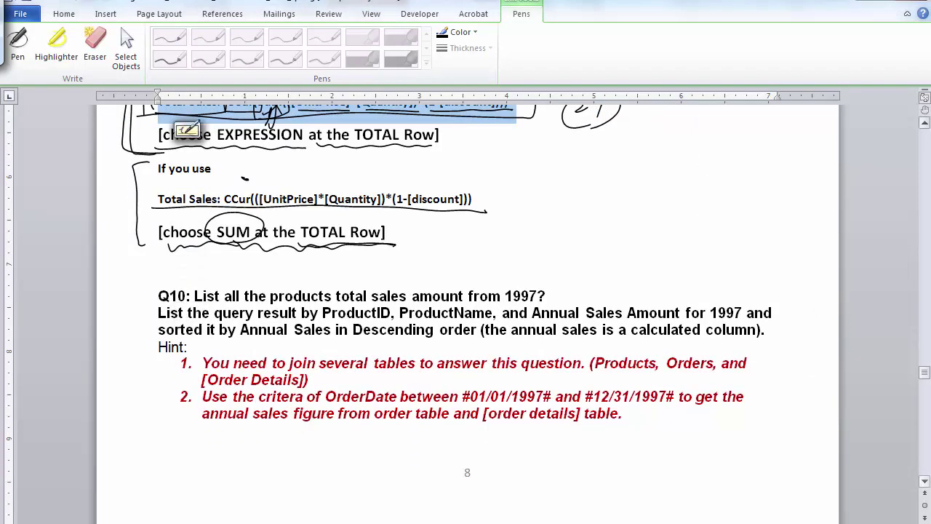
{"action": "scroll", "coordinate": [187, 129], "scroll_direction": "down", "scroll_amount": 1}
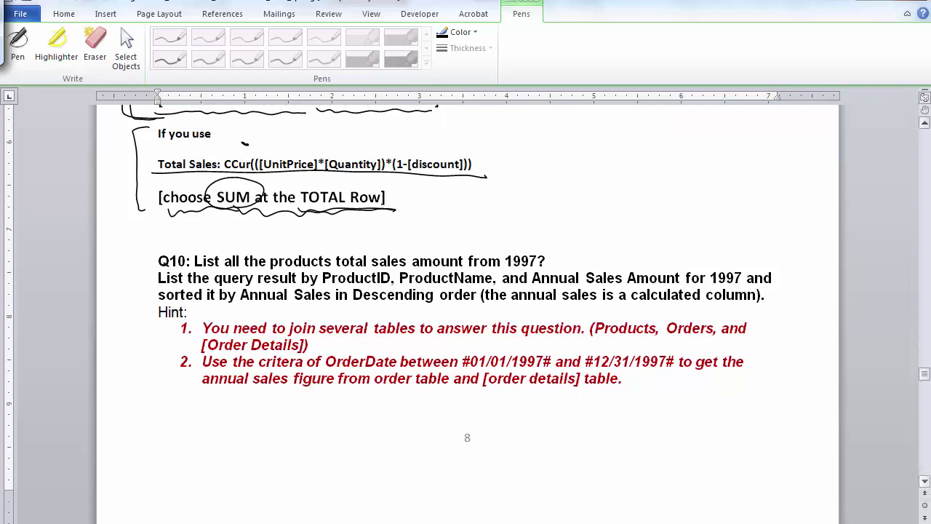
{"action": "scroll", "coordinate": [468, 314], "scroll_direction": "down", "scroll_amount": 2}
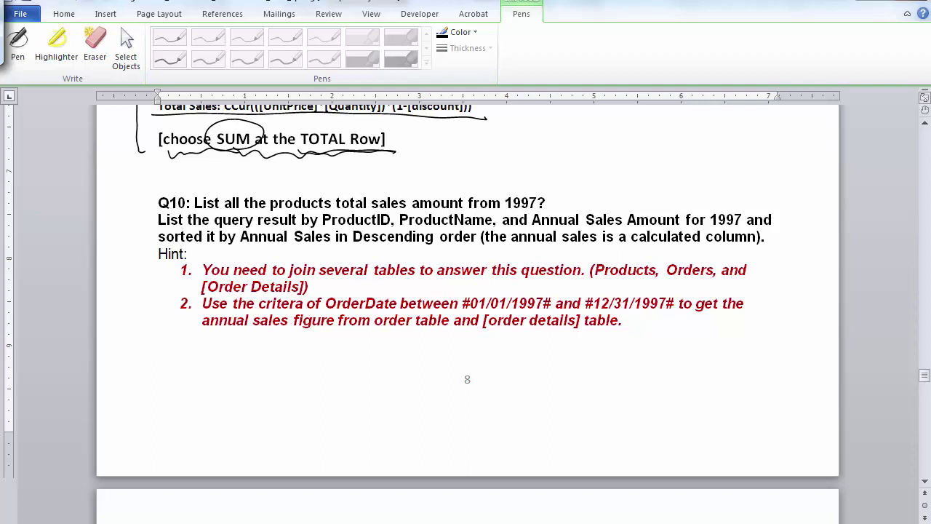
{"action": "left_click_drag", "start_coordinate": [323, 220], "coordinate": [746, 220]}
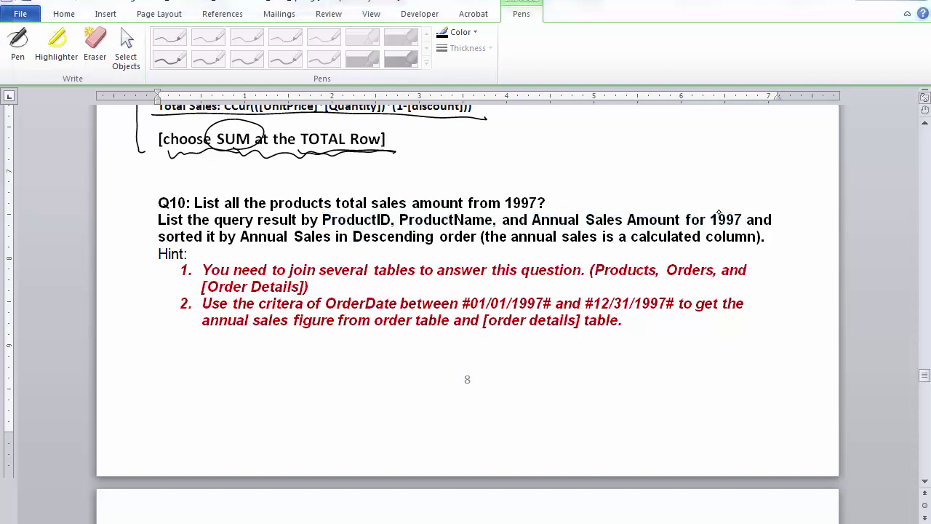
Step: Switch back to Access and examine how the Products, Order Details and Orders tables and their fields relate for Q10
{"action": "key", "text": "alt+Tab"}
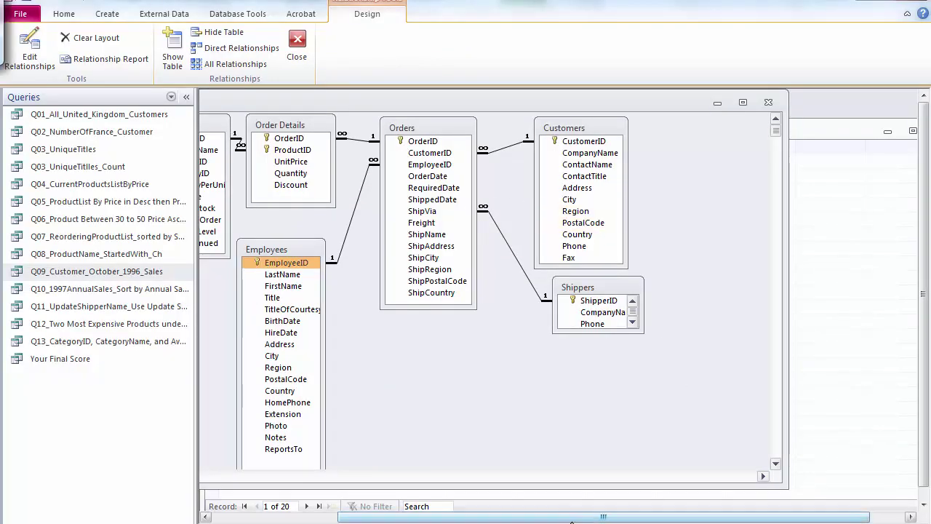
{"action": "left_click_drag", "start_coordinate": [505, 520], "coordinate": [453, 520]}
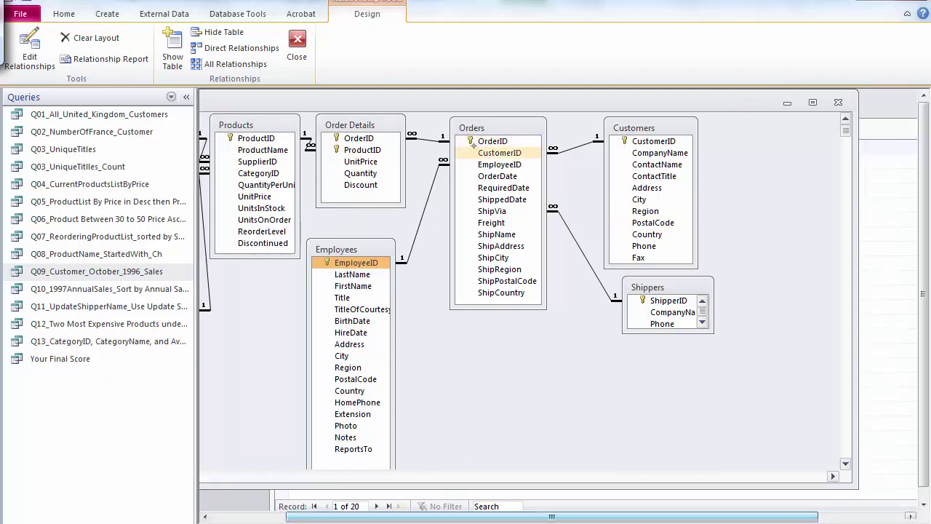
{"action": "left_click_drag", "start_coordinate": [542, 519], "coordinate": [486, 519]}
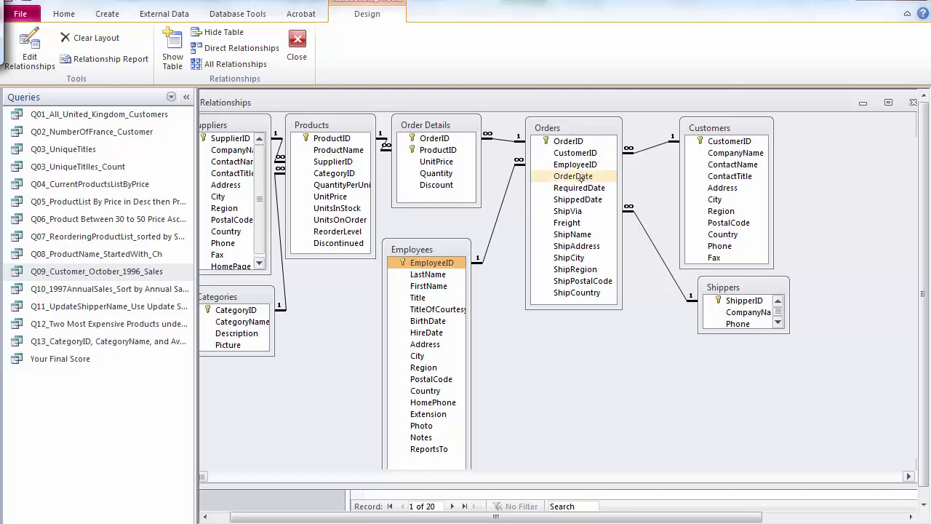
{"action": "left_click_drag", "start_coordinate": [580, 179], "coordinate": [447, 161]}
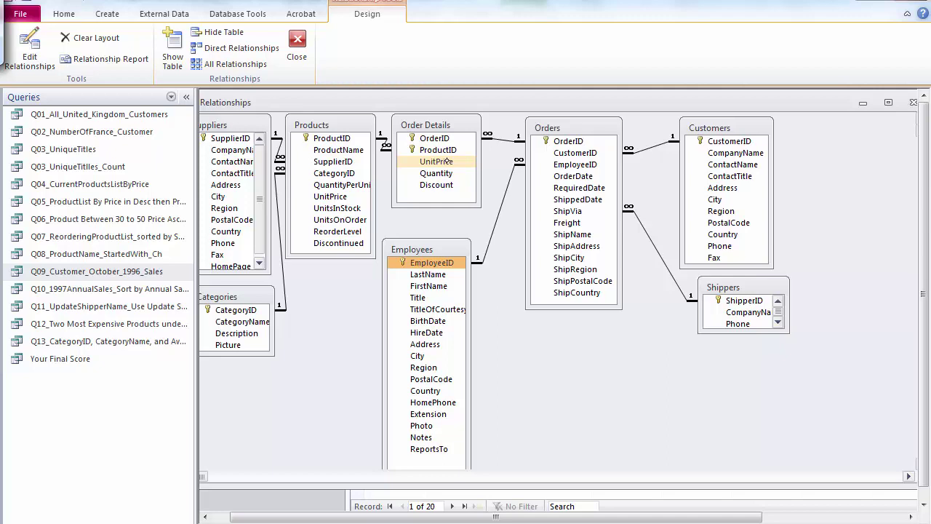
{"action": "left_click_drag", "start_coordinate": [446, 161], "coordinate": [403, 142]}
{"action": "left_click_drag", "start_coordinate": [563, 135], "coordinate": [545, 129]}
{"action": "left_click_drag", "start_coordinate": [433, 128], "coordinate": [438, 129]}
{"action": "left_click", "coordinate": [338, 138]}
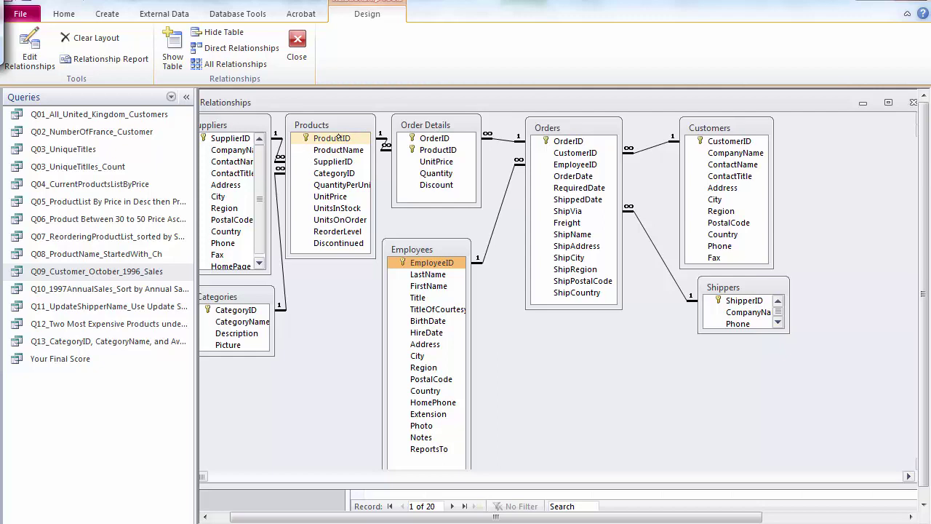